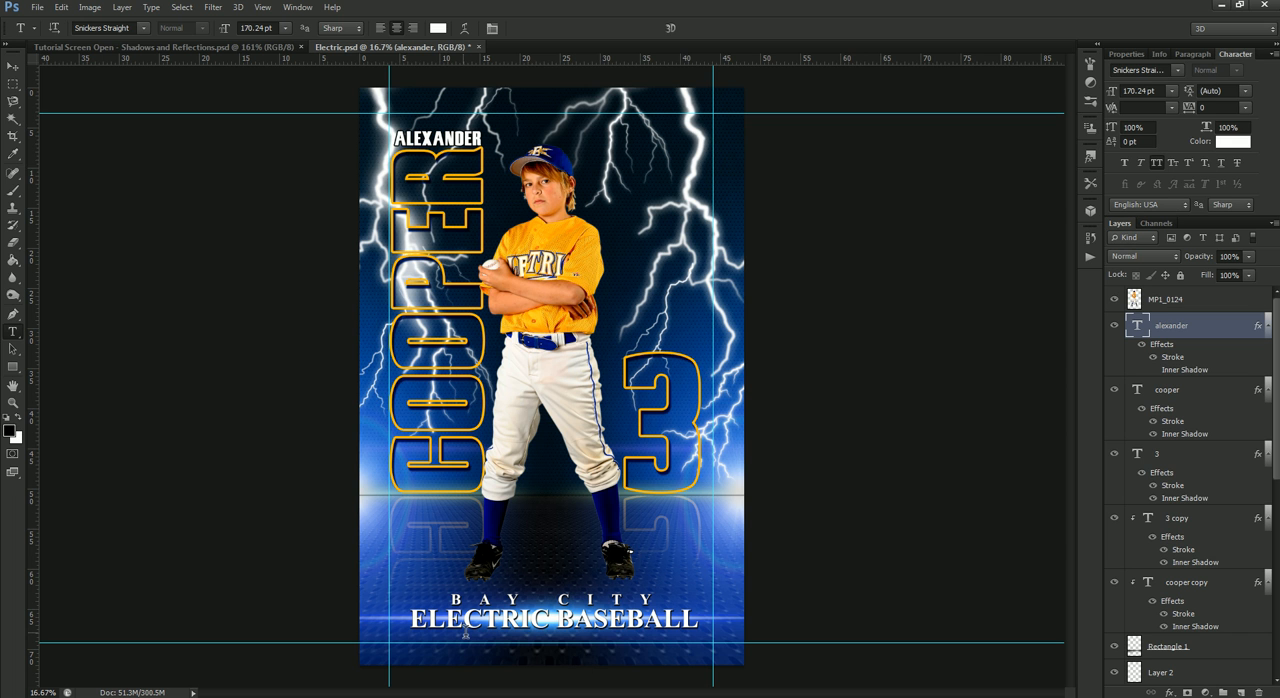
- Duplicate the player layer MP1_0124 as "Reflection" and place the copy directly beneath the original layer
click(13, 66)
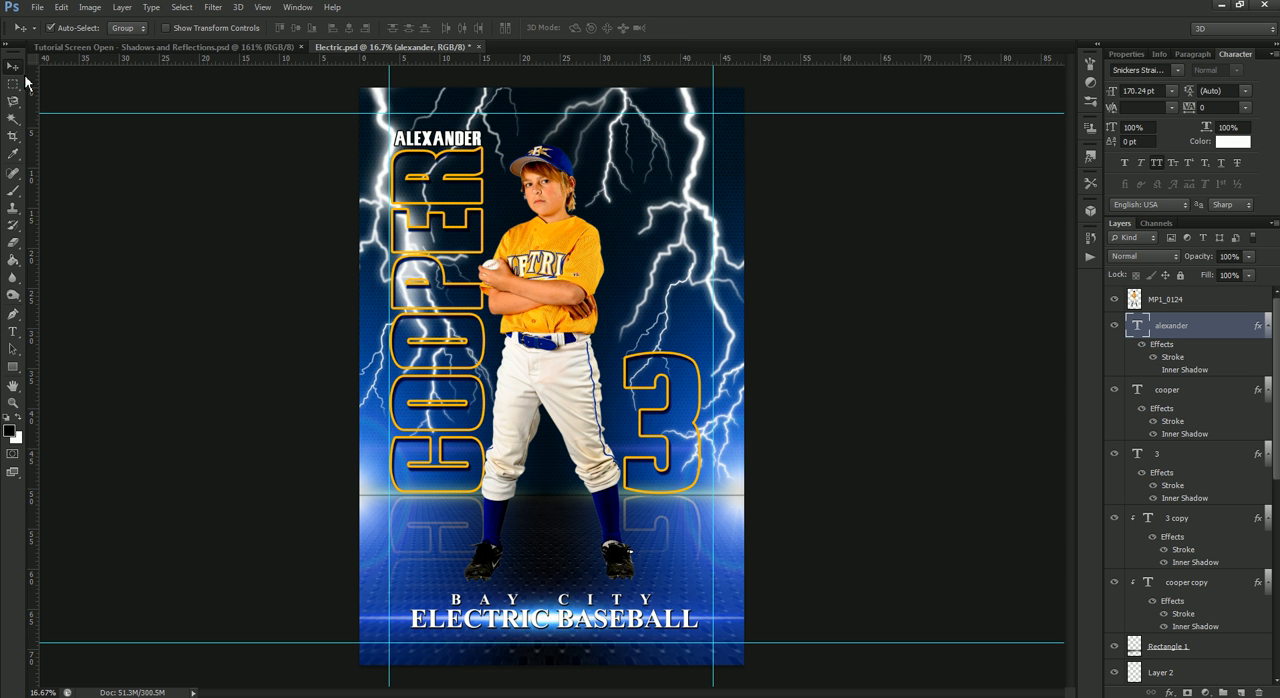
right_click(588, 303)
click(600, 300)
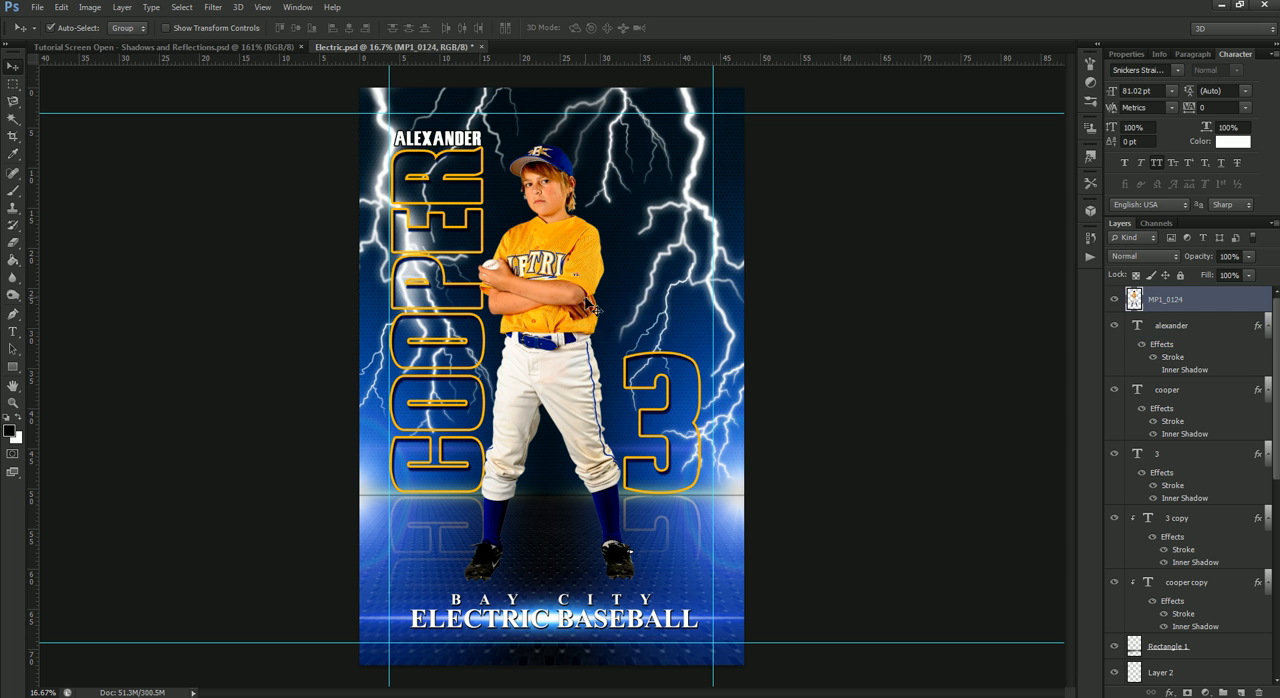
right_click(1226, 306)
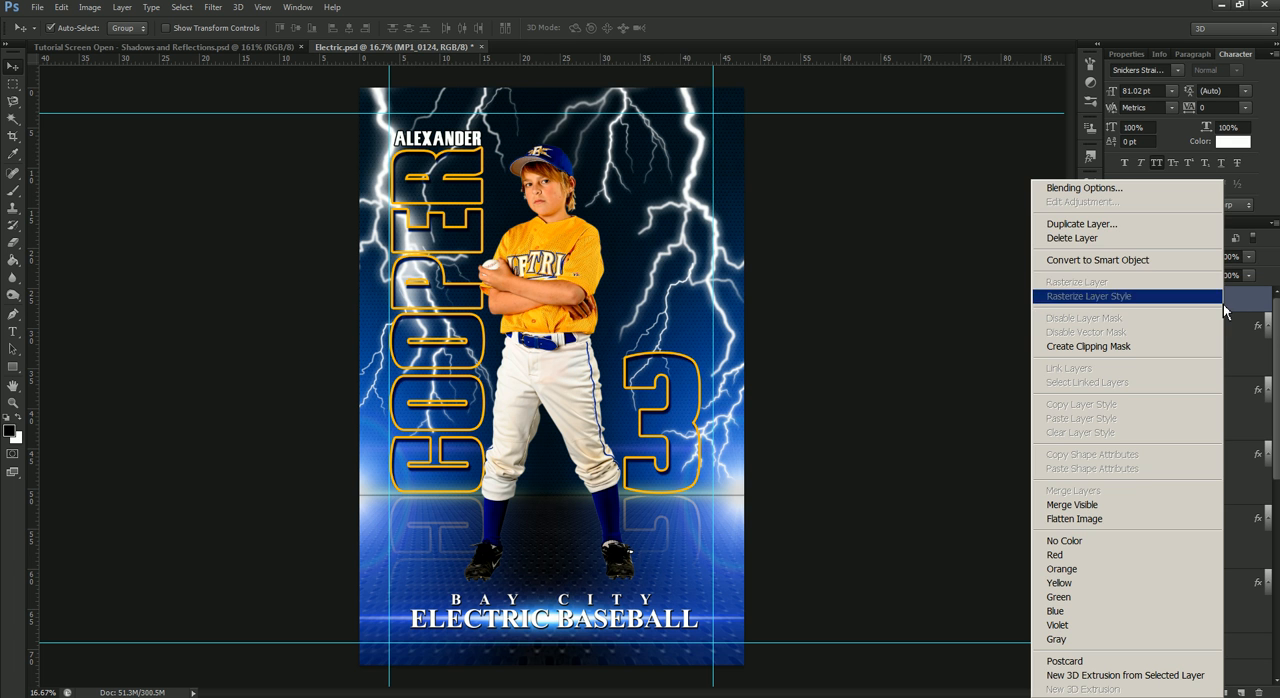
click(1115, 227)
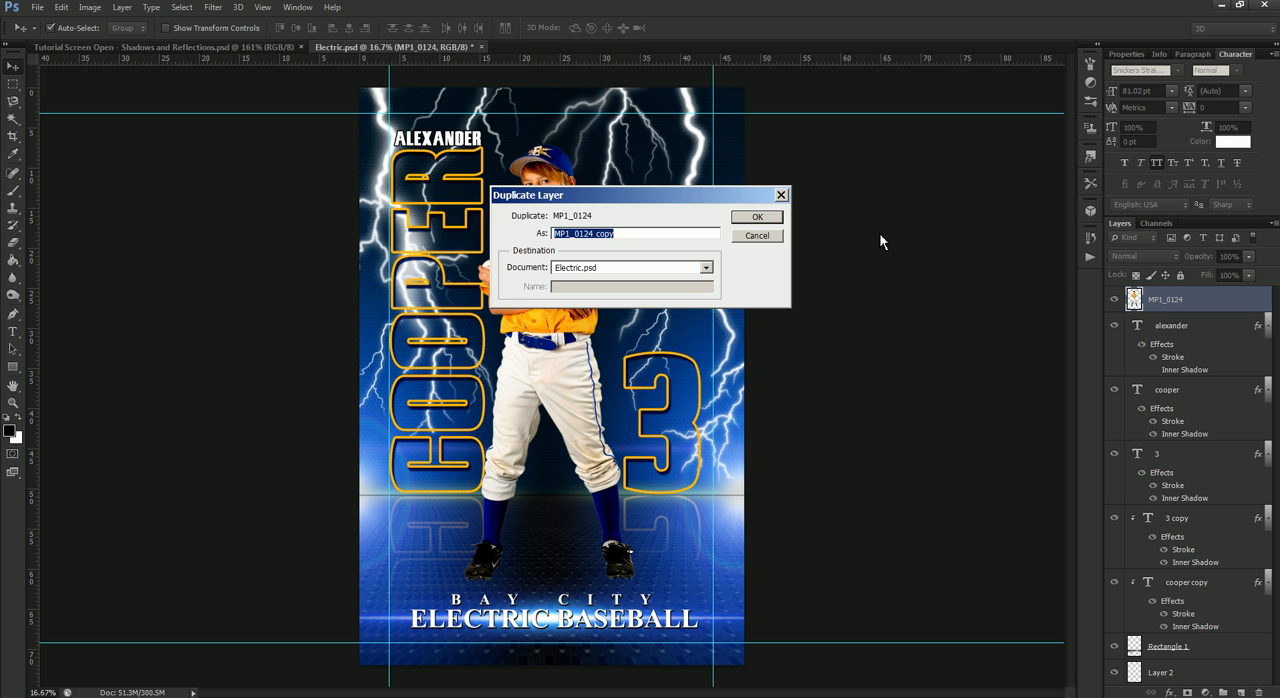
text(Refelction)
key(BackSpace)
key(BackSpace)
key(BackSpace)
text(tion)
key(Return)
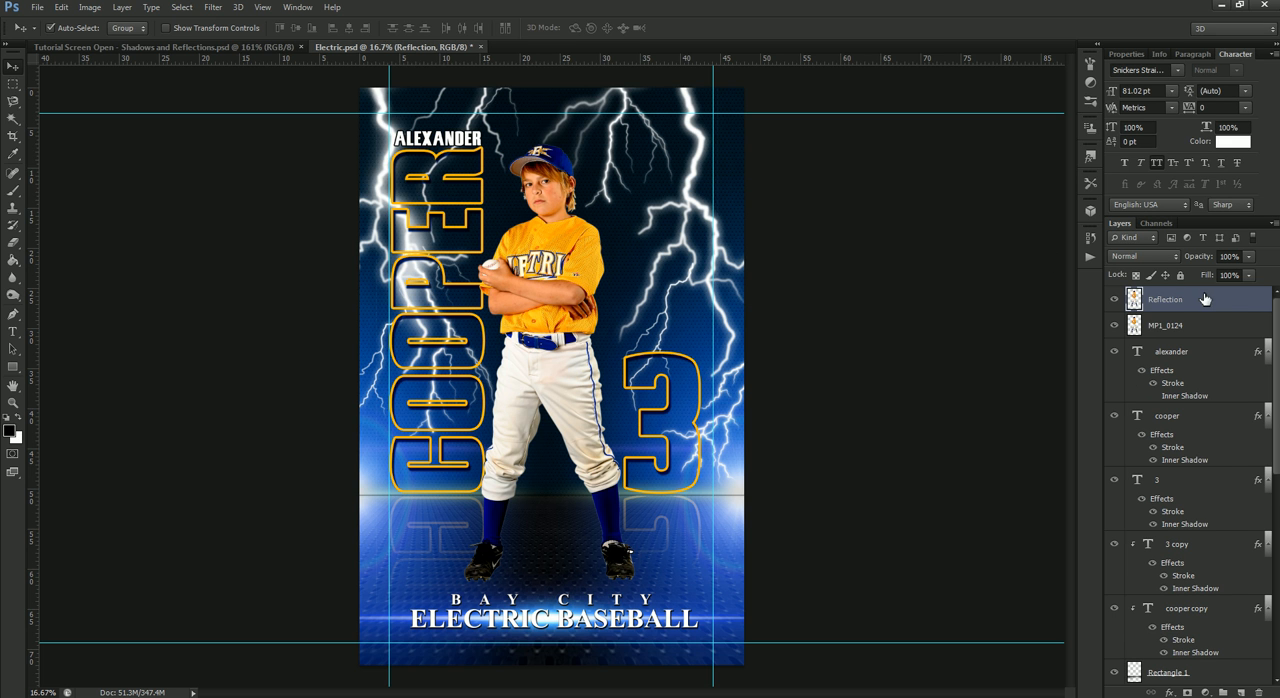
drag(1204, 302, 1208, 341)
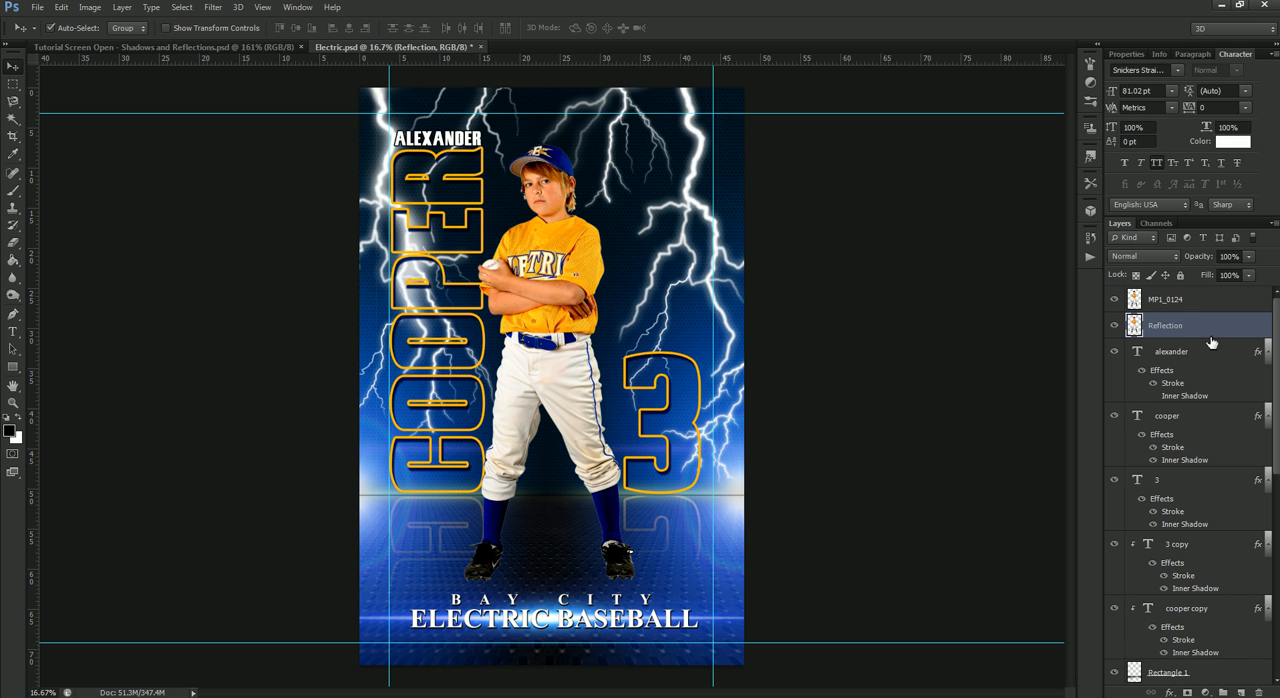
- Flip the Reflection layer vertically and move it down so its shoes meet the soles of the player's shoes
key(ctrl+t)
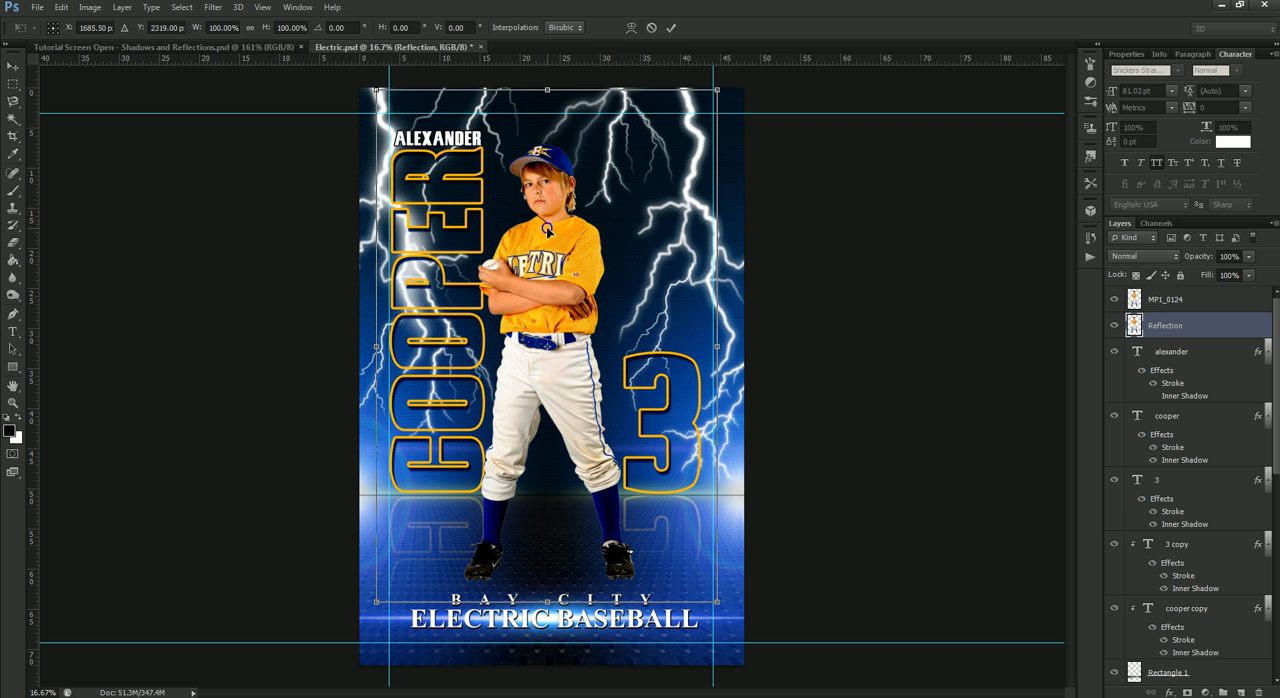
right_click(550, 232)
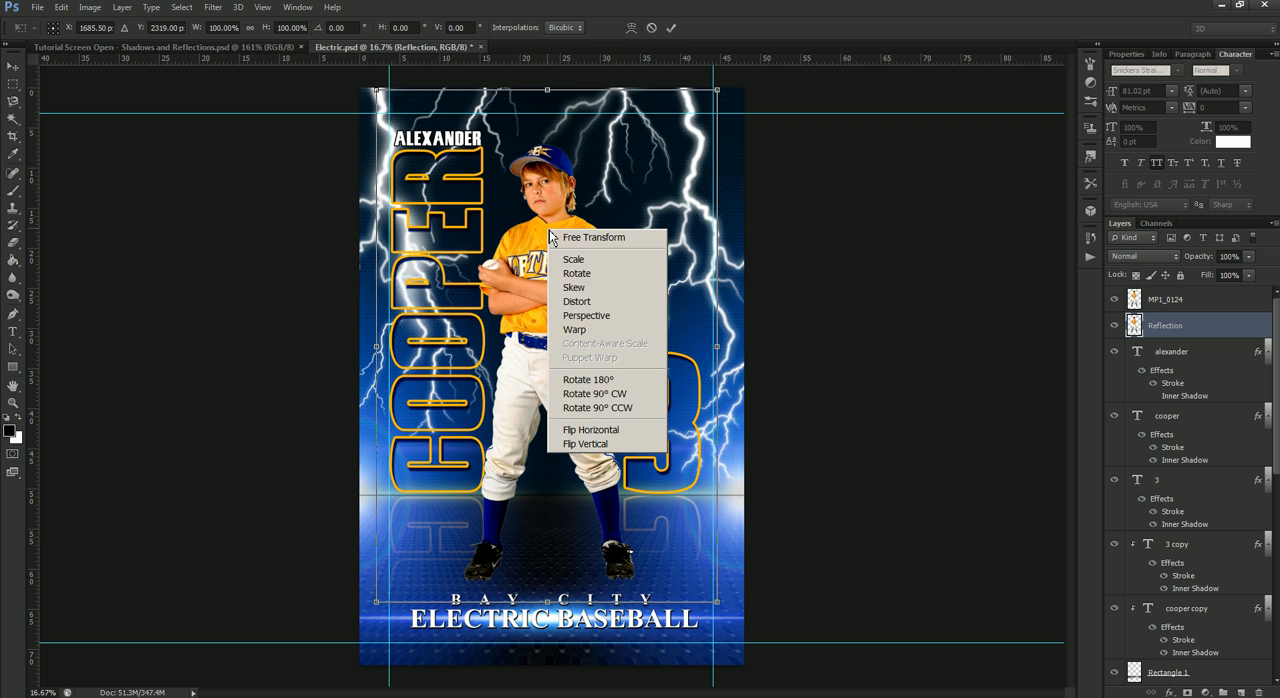
click(594, 443)
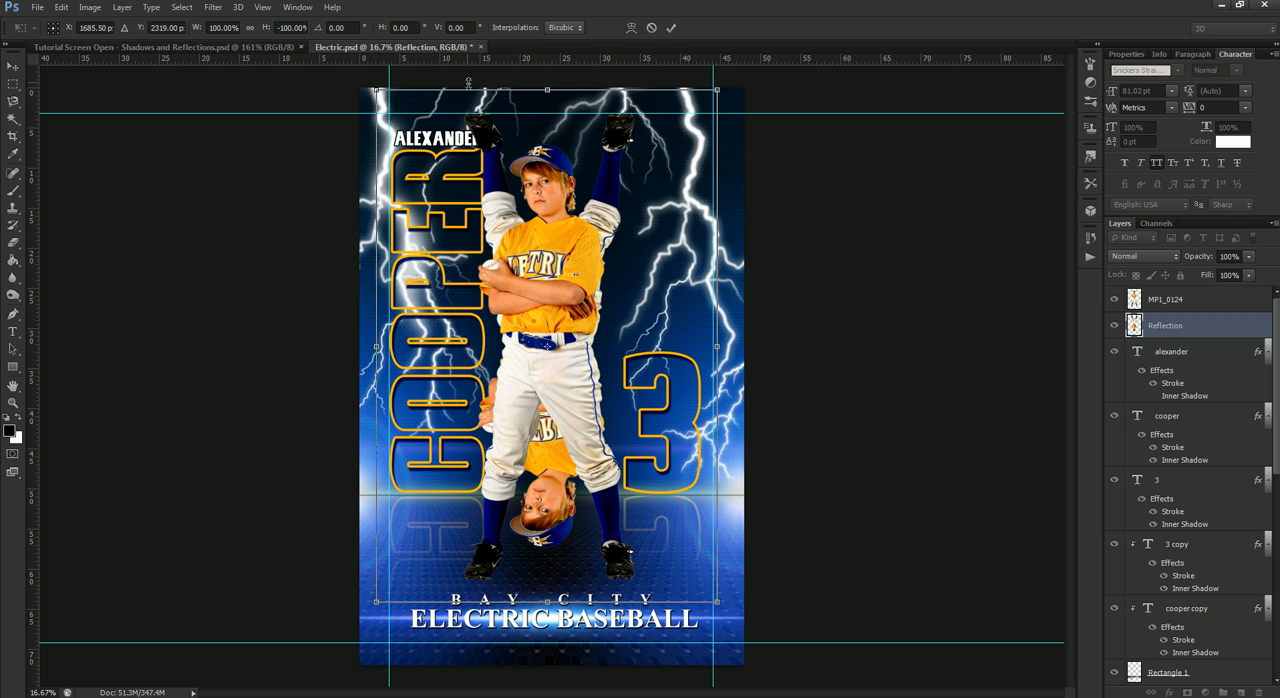
drag(610, 247, 612, 594)
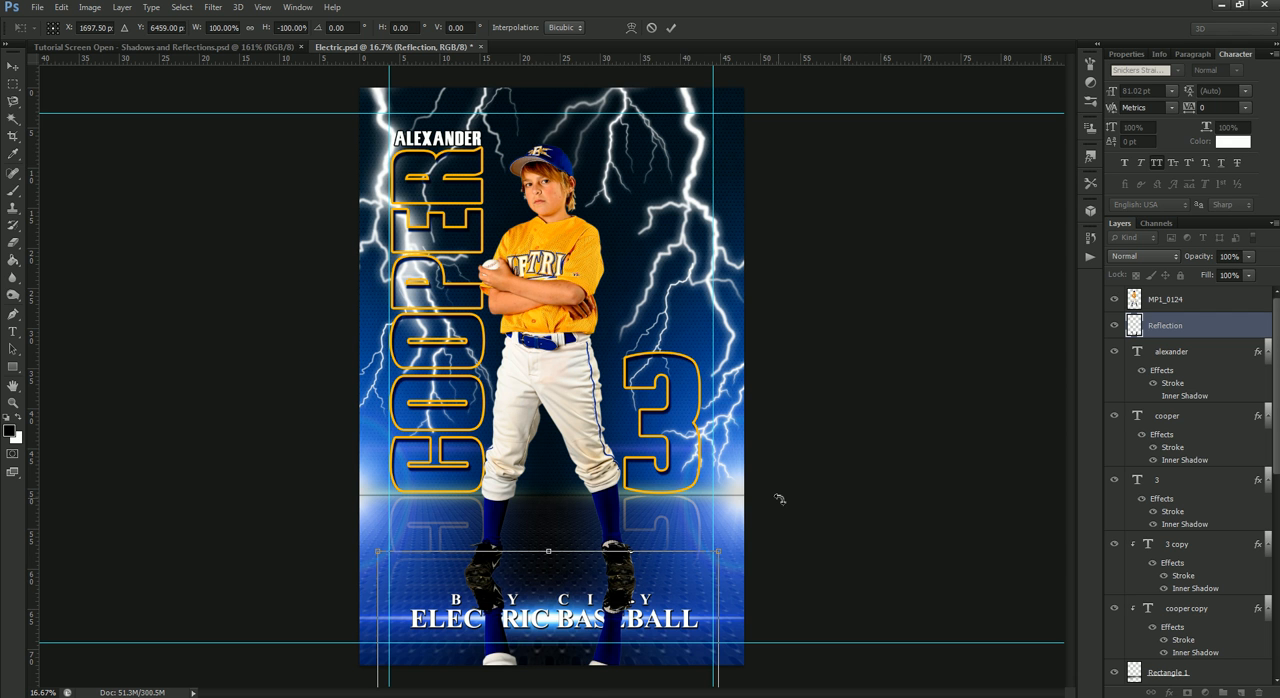
key(Return)
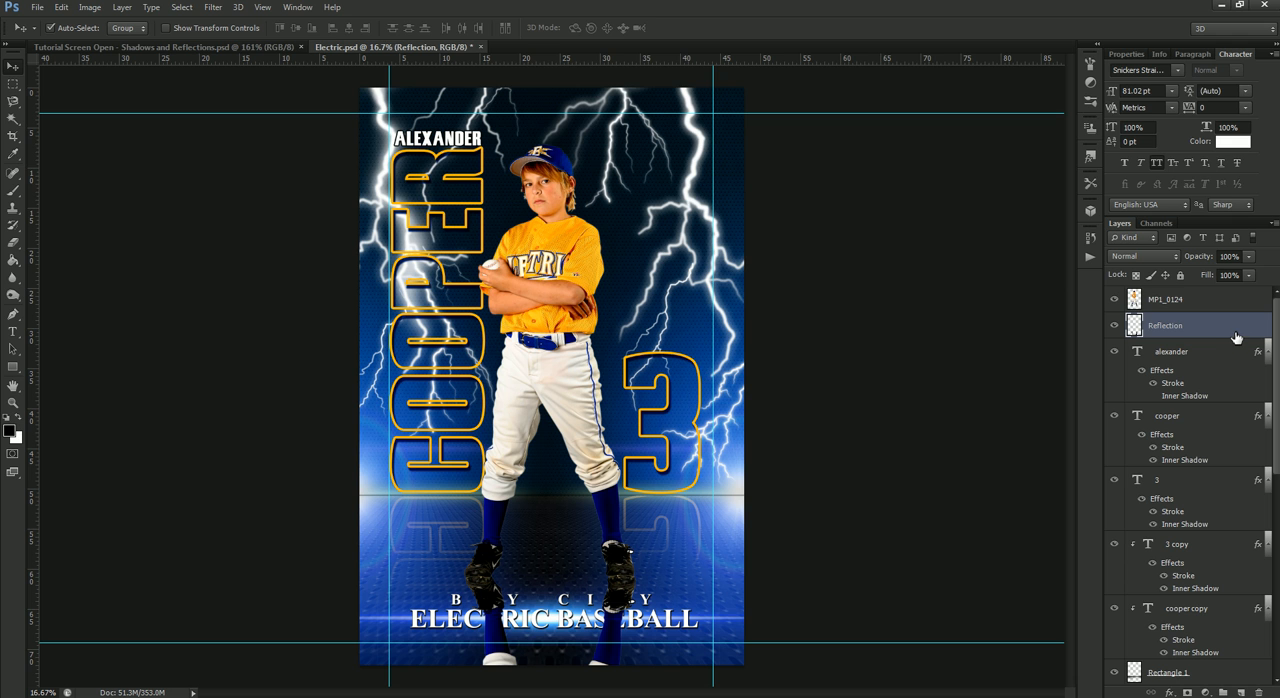
- Lower the Reflection layer's opacity to 36% and fade out its lower part with a soft eraser at 0% hardness
click(1248, 256)
drag(1251, 279, 1208, 279)
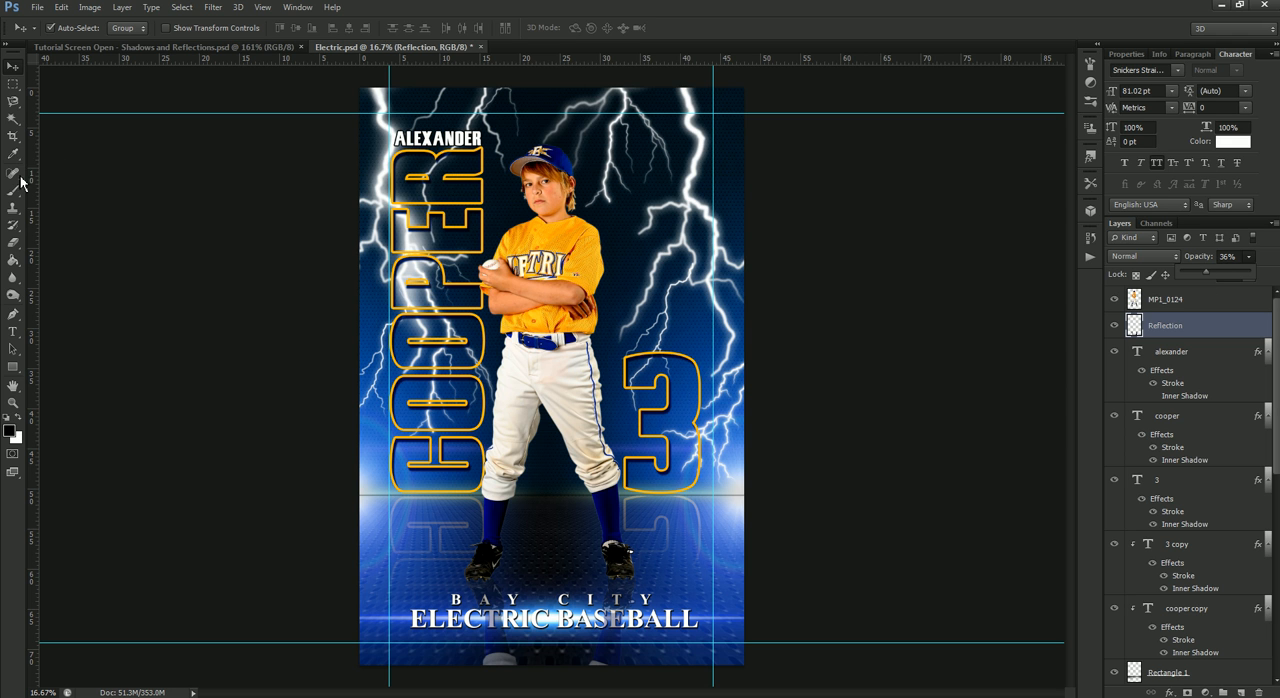
click(15, 241)
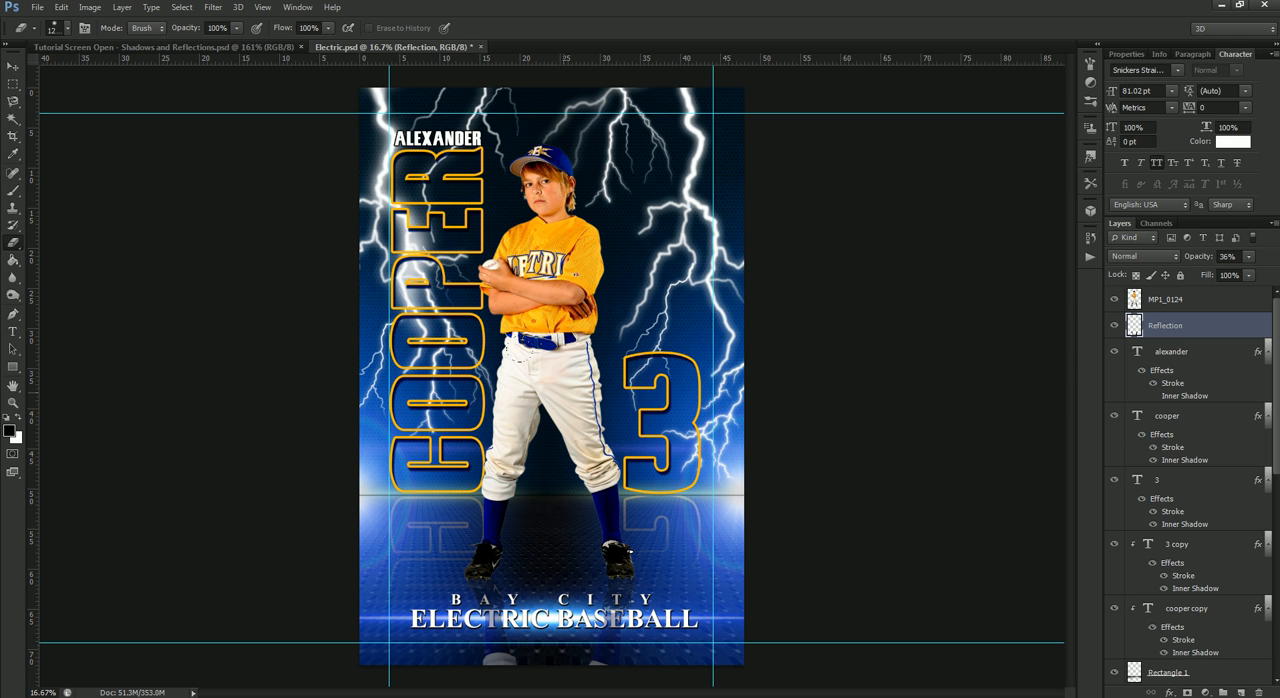
right_click(566, 393)
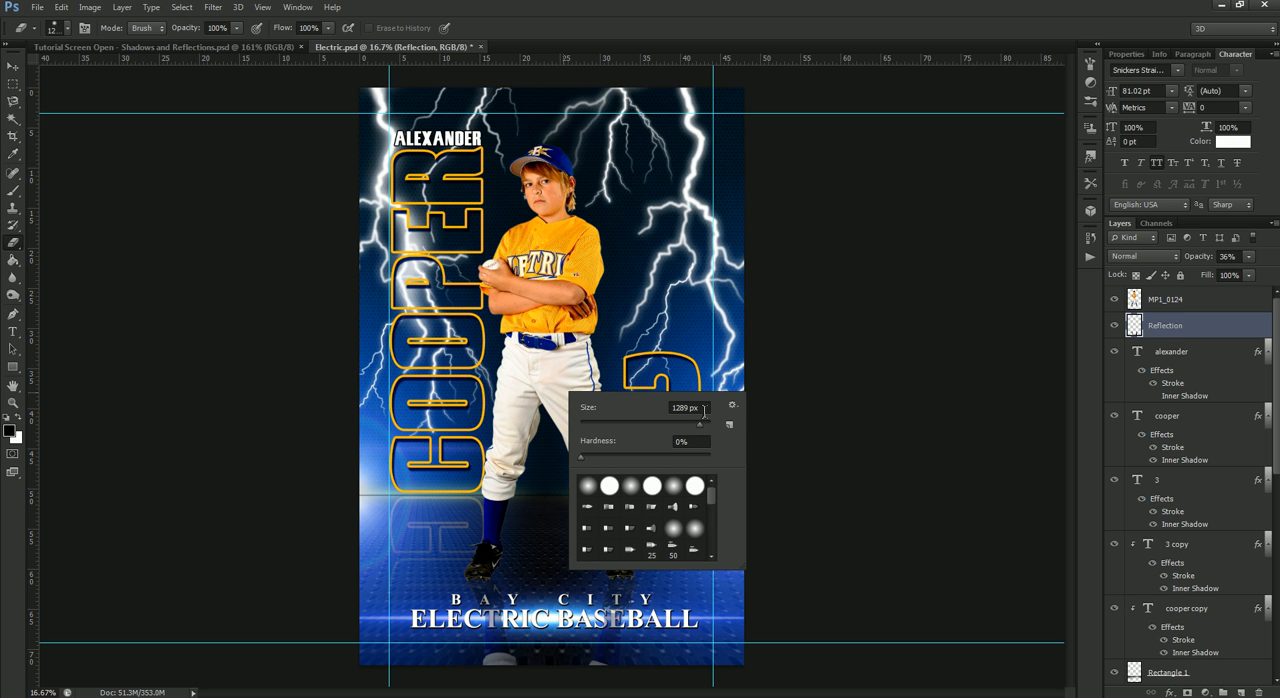
mouse_move(440, 677)
mouse_down()
mouse_move(612, 675)
mouse_move(492, 655)
mouse_move(629, 643)
mouse_up()
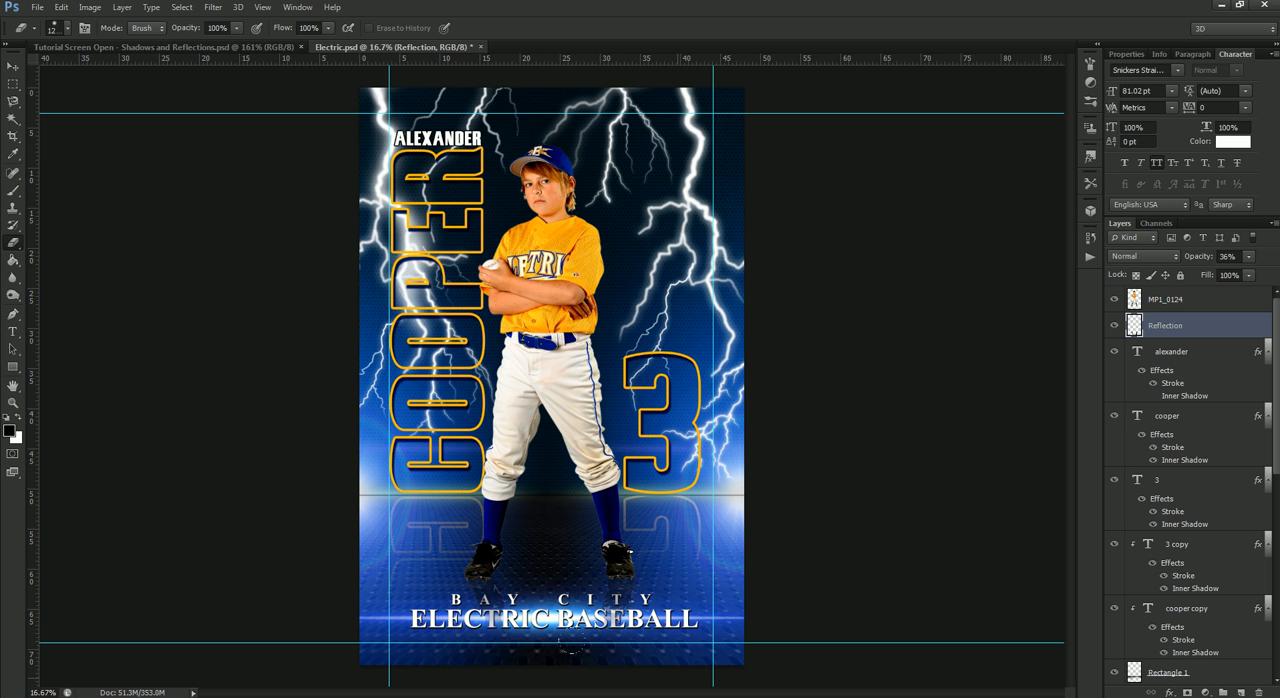
scroll(651, 500, up, 3)
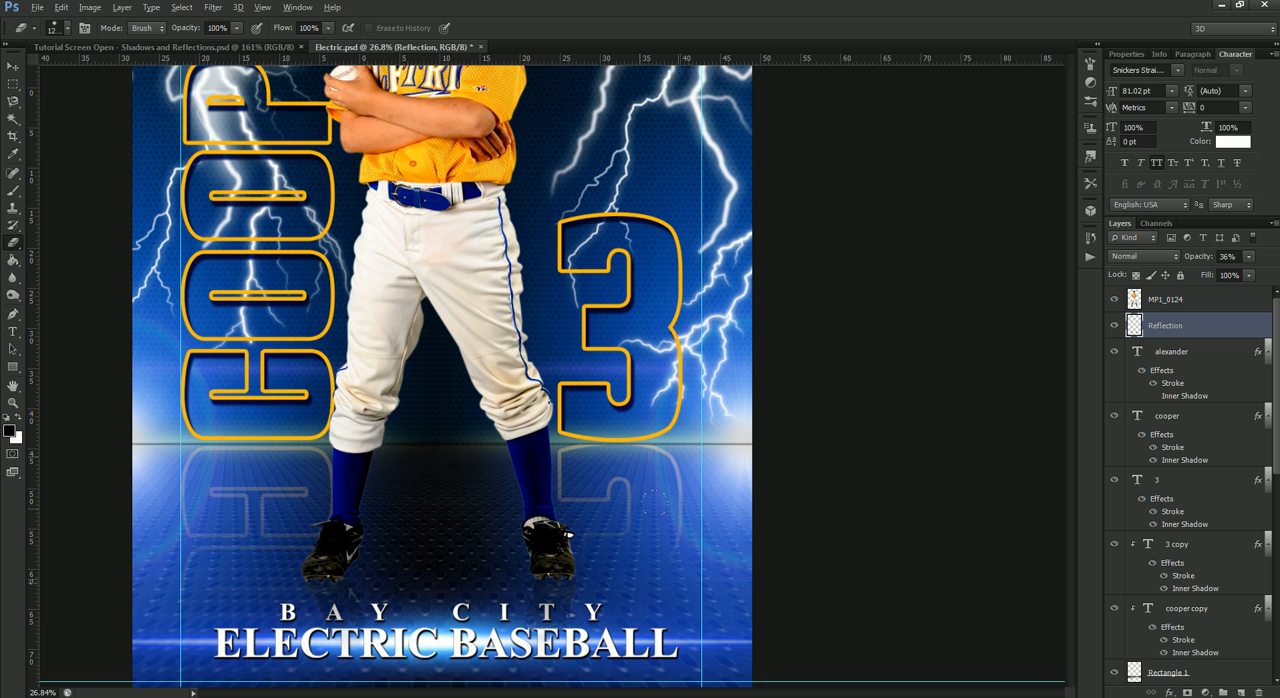
scroll(655, 502, up, 6)
drag(537, 515, 800, 340)
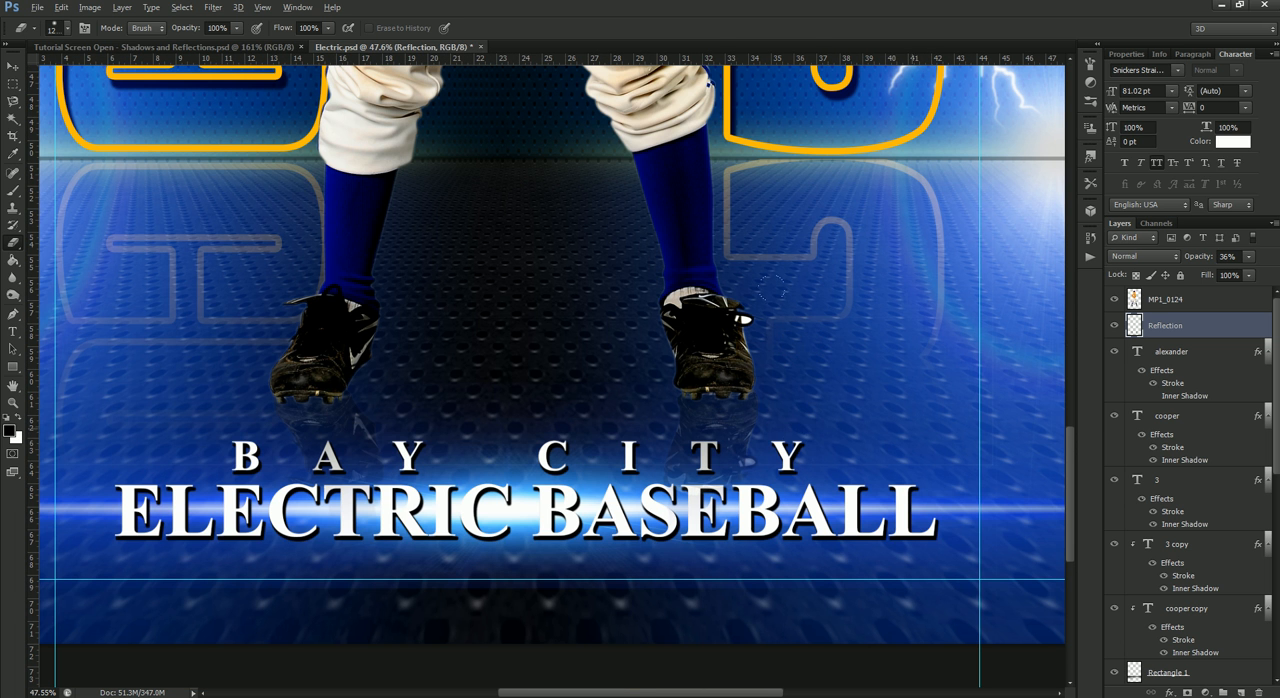
scroll(786, 316, down, 4)
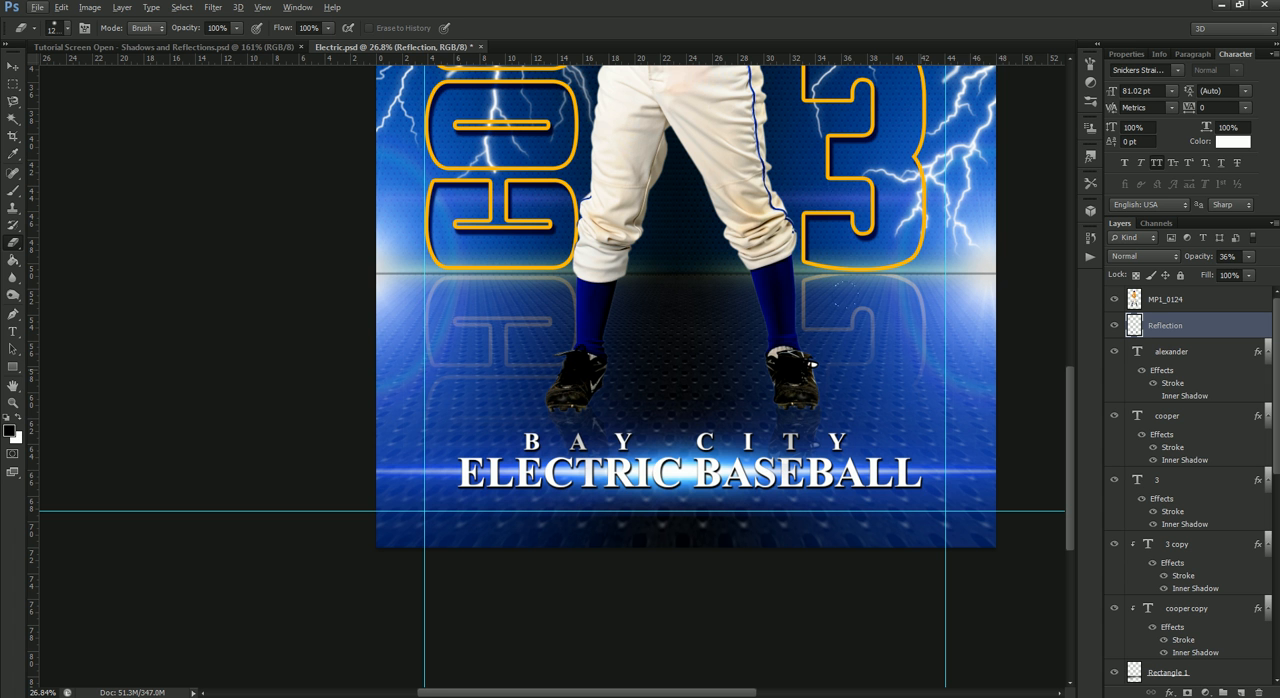
scroll(615, 262, down, 3)
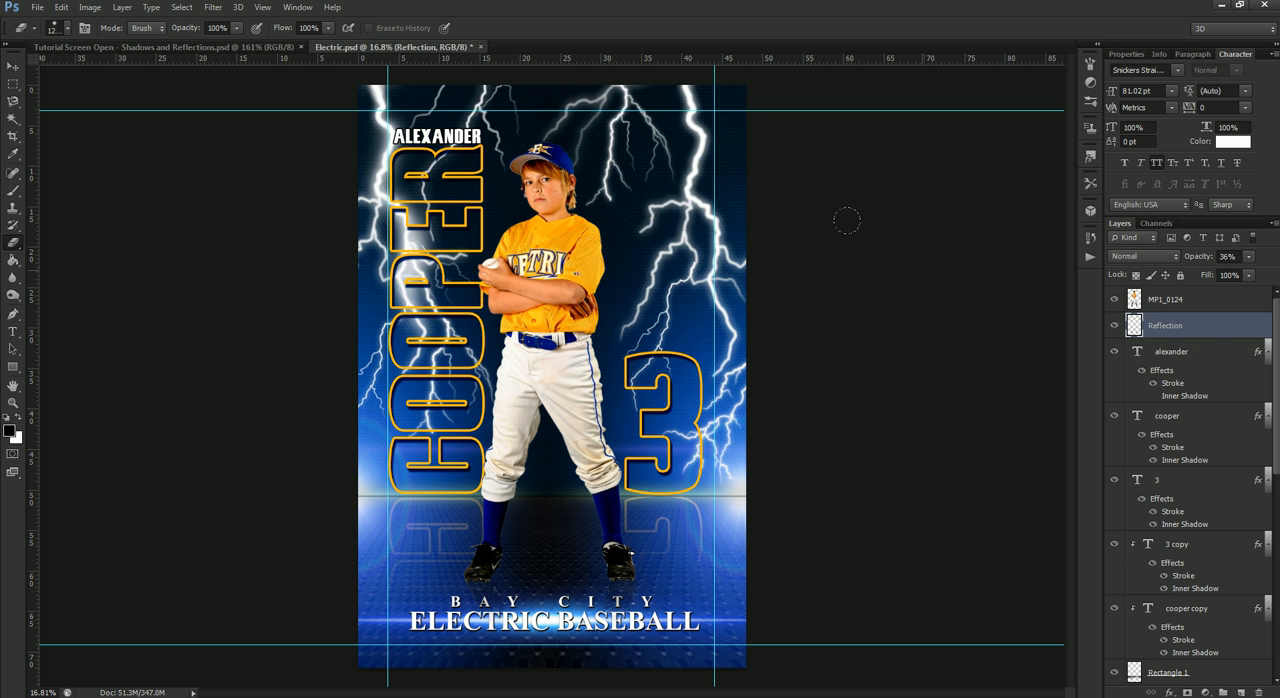
- Hide the Reflection layer and duplicate the player layer MP1_0124 as "Shadow" directly beneath the original
click(1115, 327)
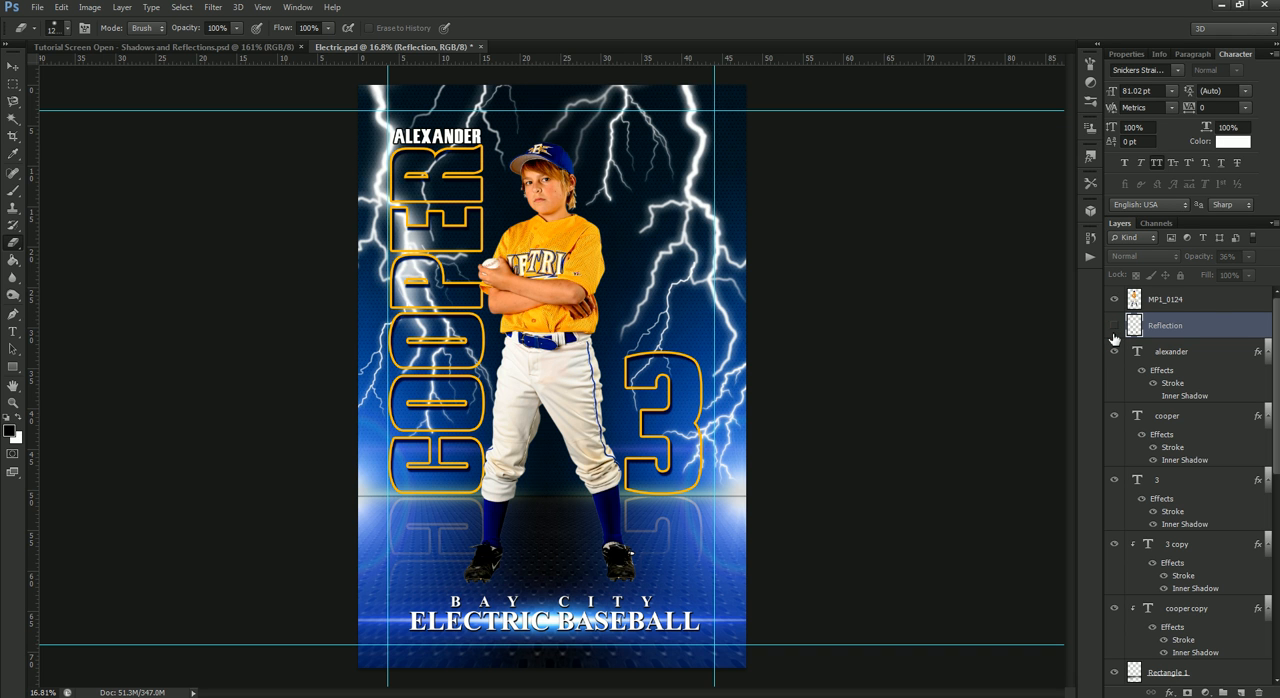
click(1213, 302)
right_click(1213, 302)
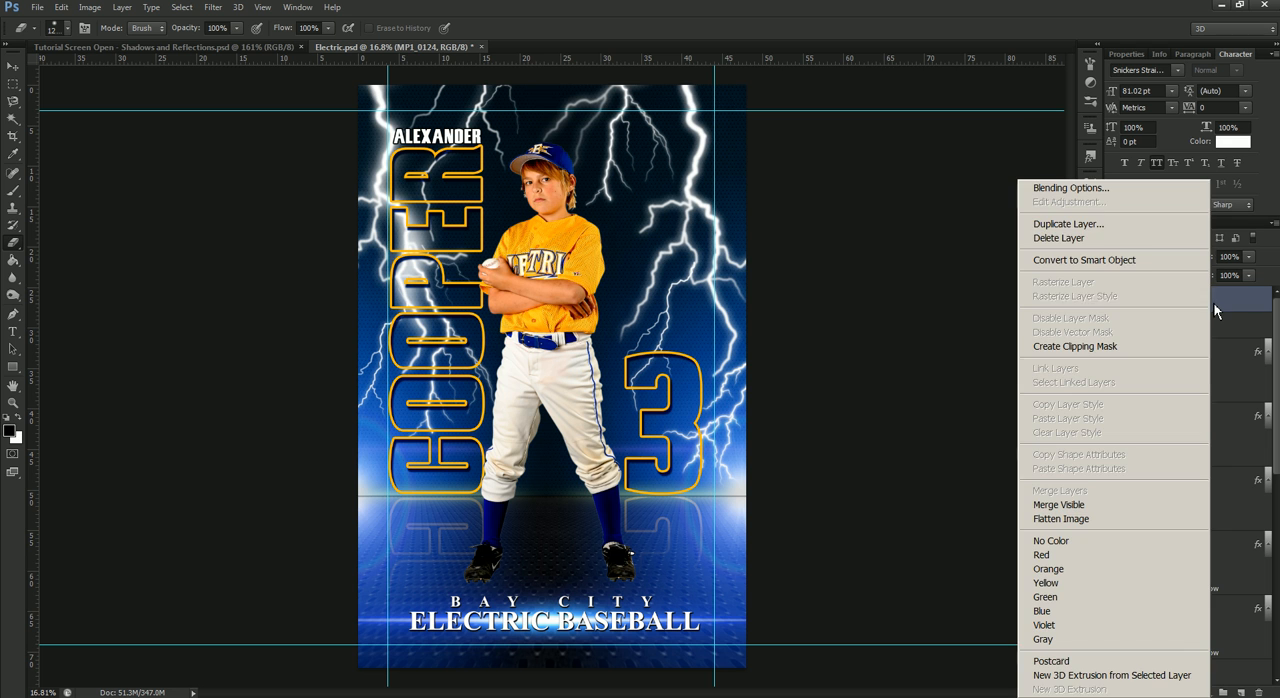
click(1122, 225)
text(Shadow)
key(Return)
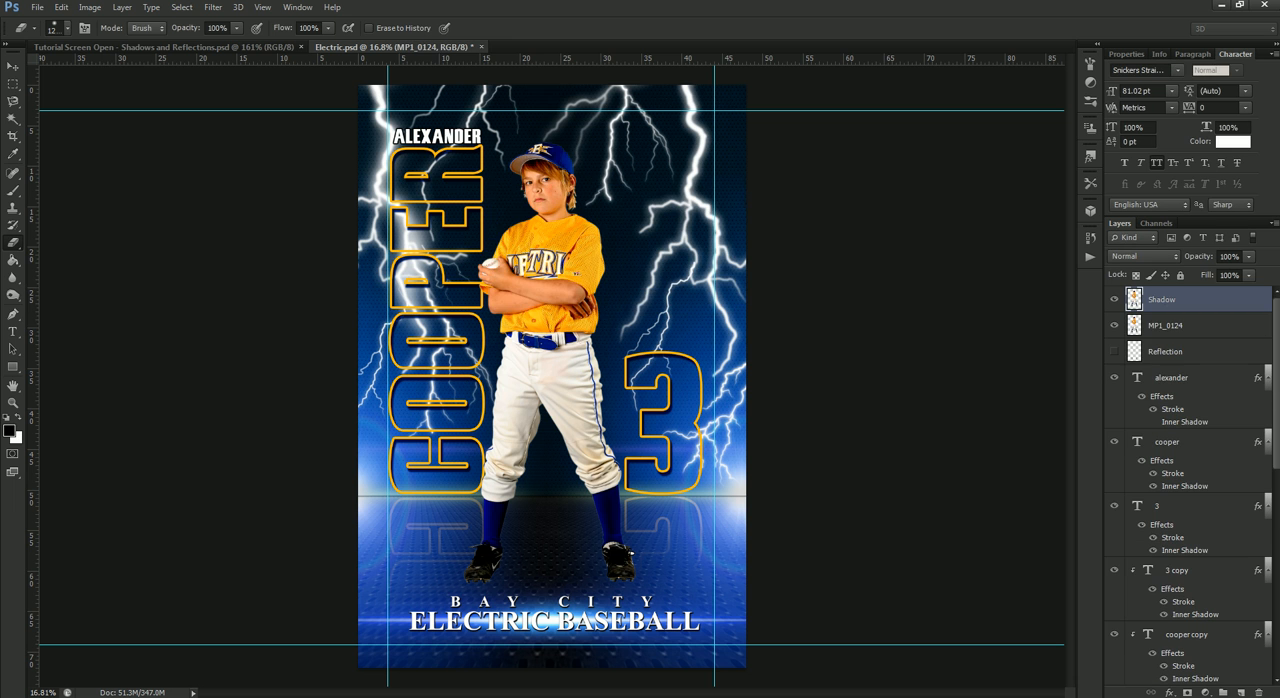
drag(1217, 310, 1223, 336)
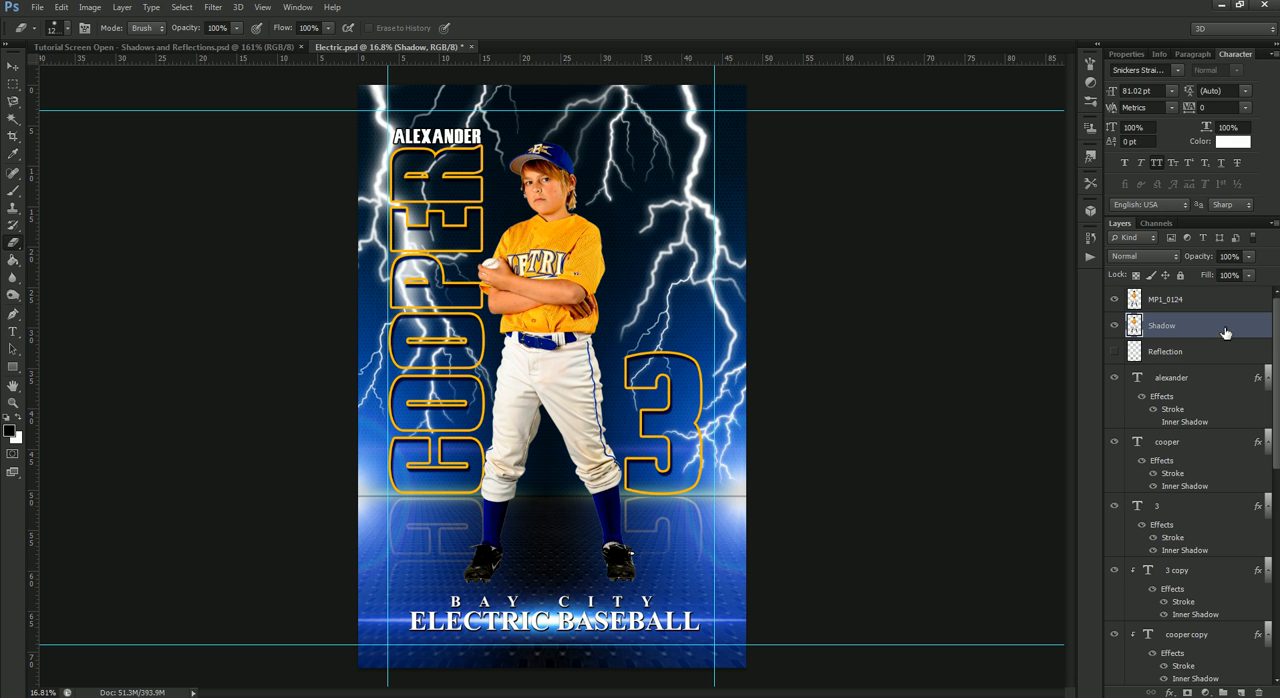
- Give the Shadow layer a black Color Overlay and check the silhouette by briefly hiding the player layer
right_click(1225, 330)
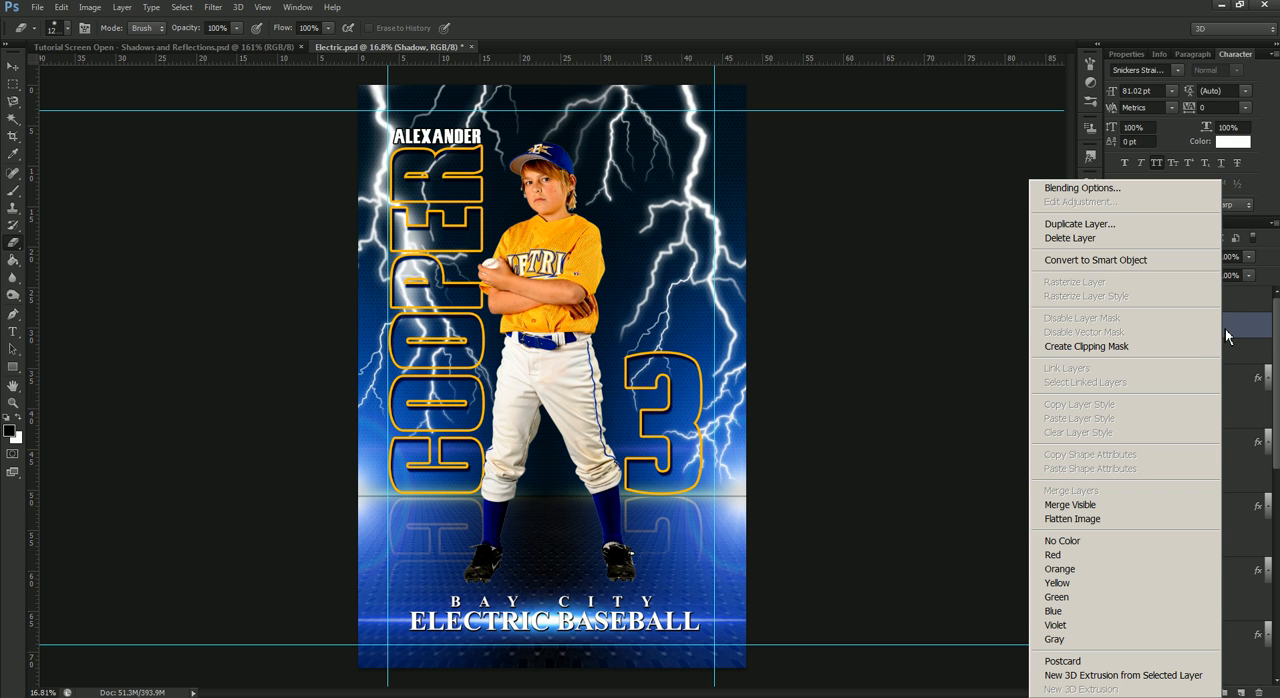
click(1082, 188)
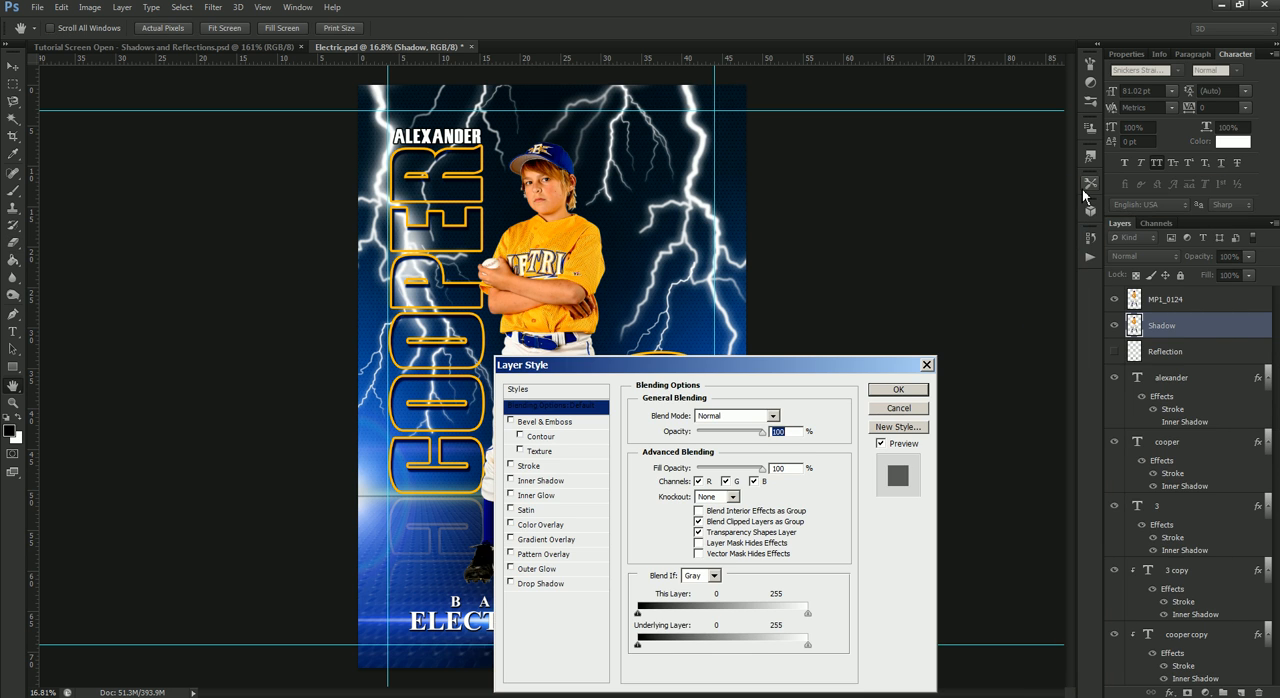
click(562, 525)
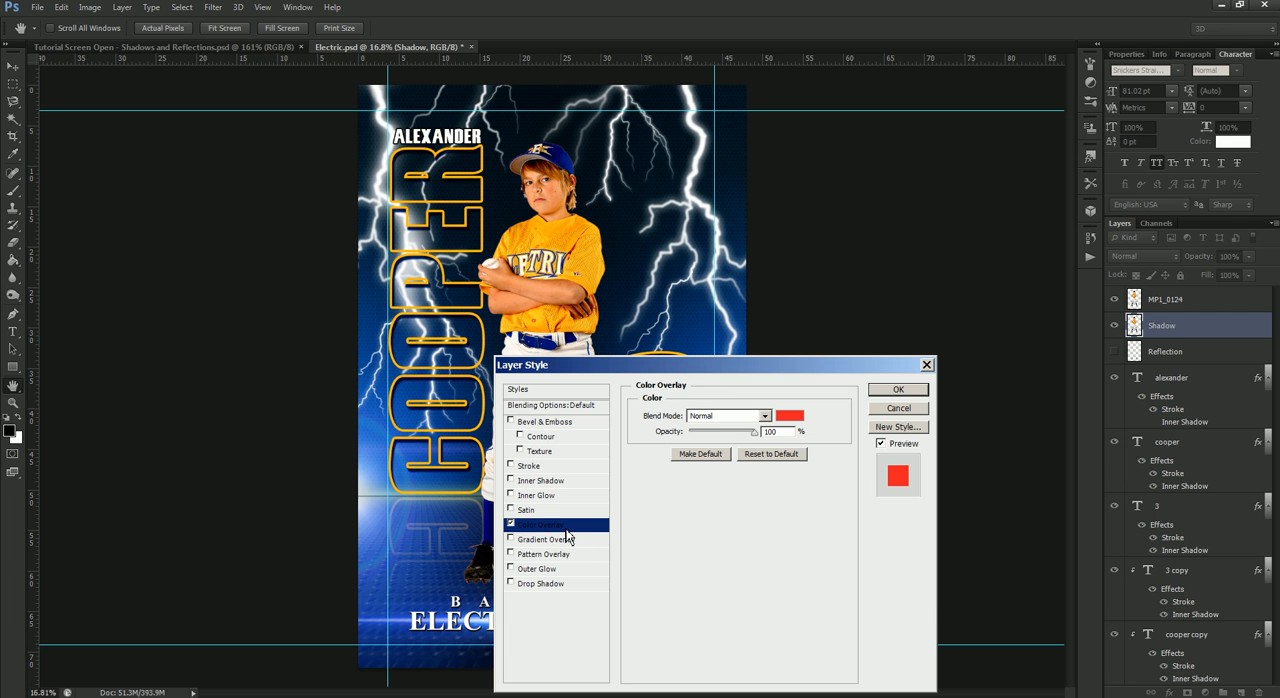
click(789, 415)
drag(847, 498, 800, 627)
click(1136, 402)
click(896, 391)
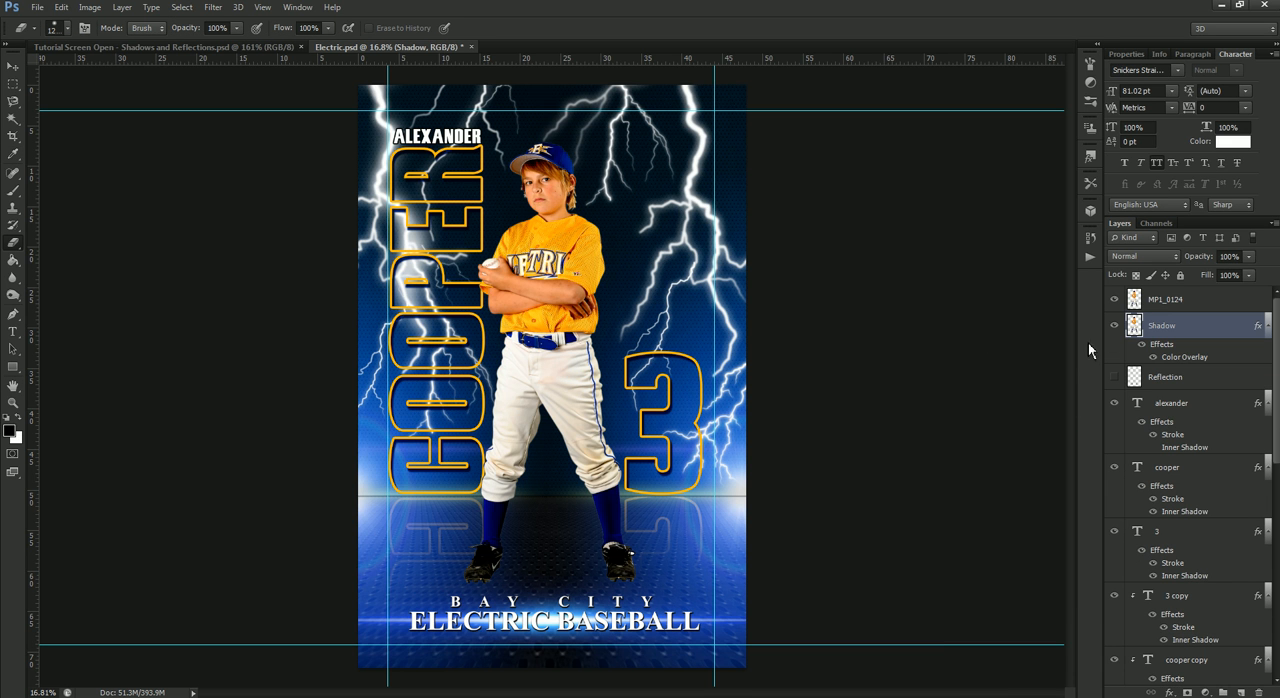
click(1114, 299)
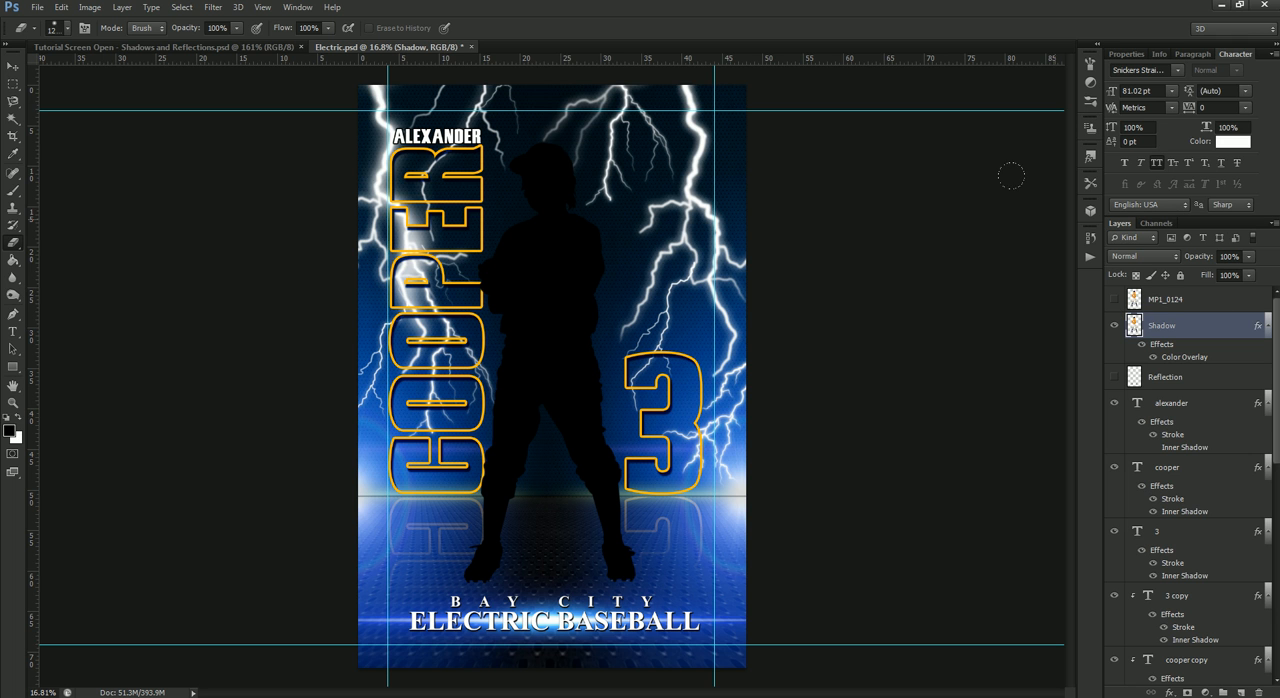
click(1114, 299)
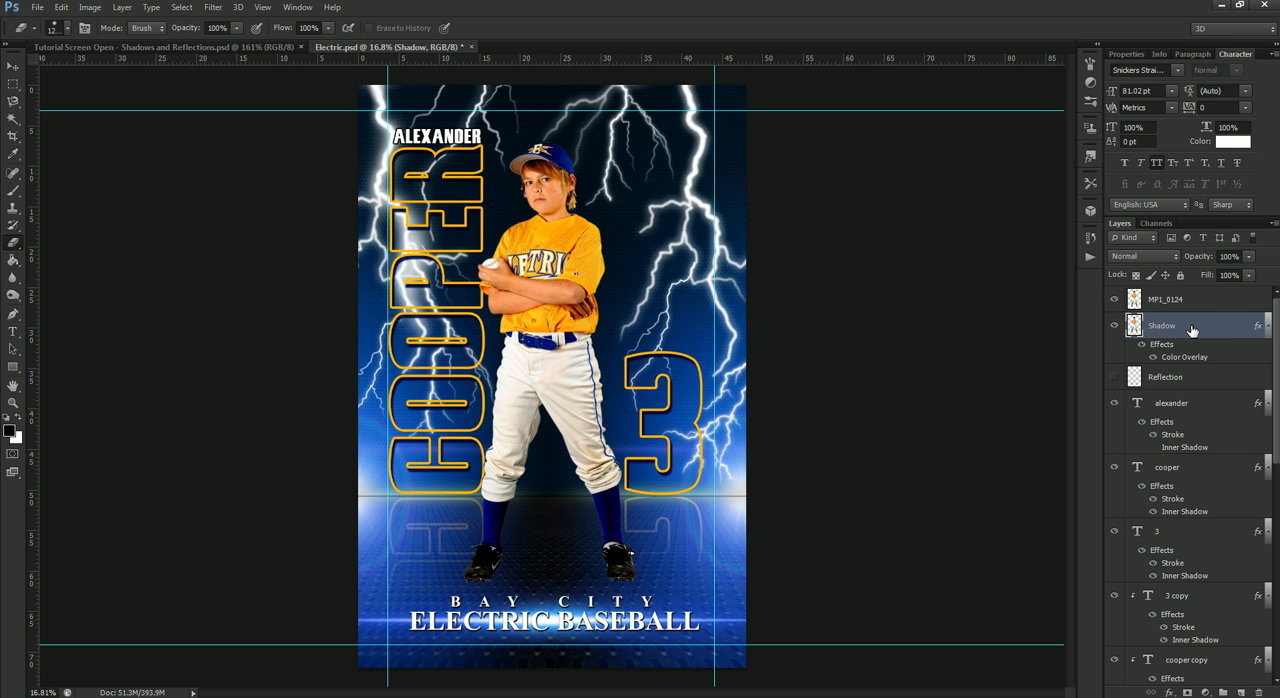
- Squash the Shadow layer vertically into a flat silhouette on the floor, from the horizon line down to the player's shoes
key(ctrl+t)
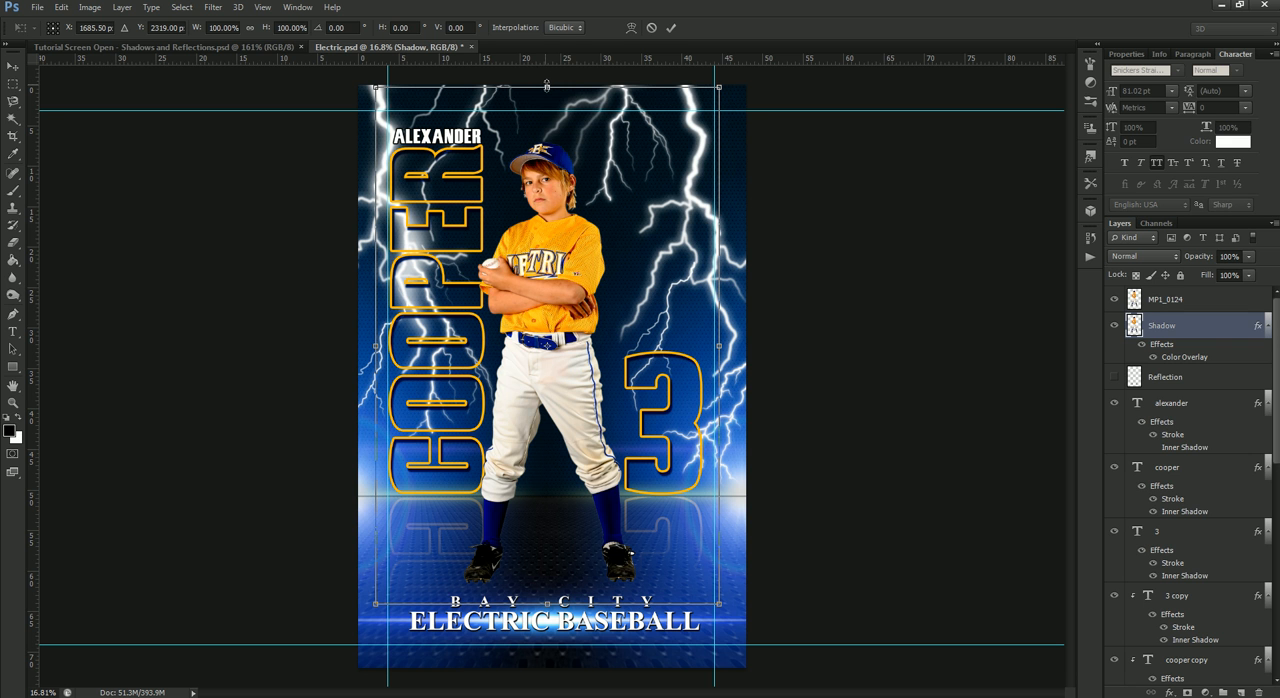
drag(547, 86, 571, 501)
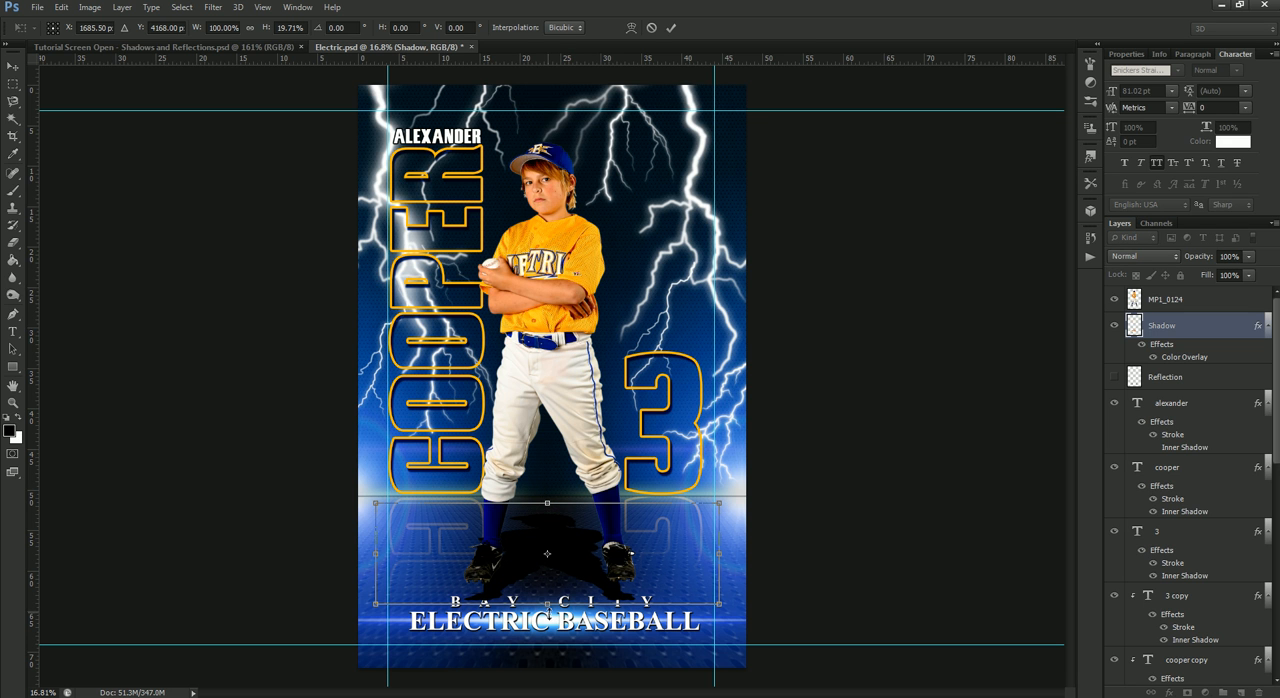
drag(547, 604, 540, 591)
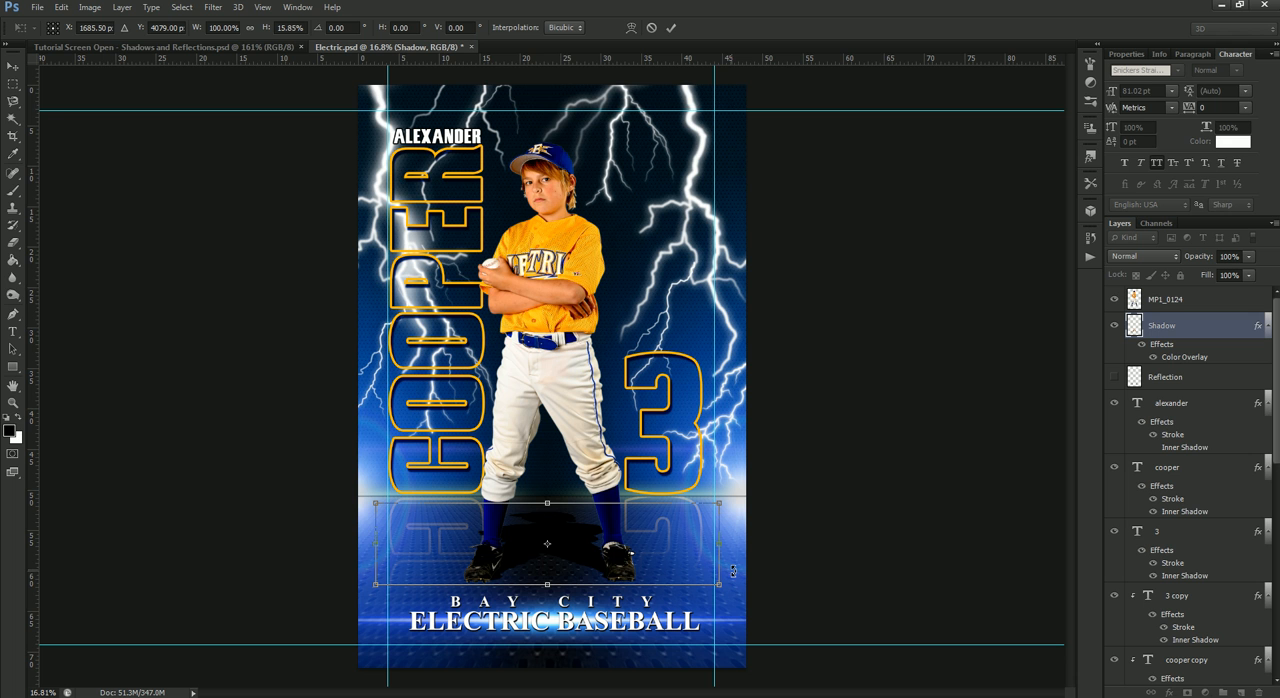
mouse_move(549, 506)
mouse_down()
mouse_move(550, 489)
mouse_move(550, 542)
mouse_move(561, 496)
mouse_up()
key(Return)
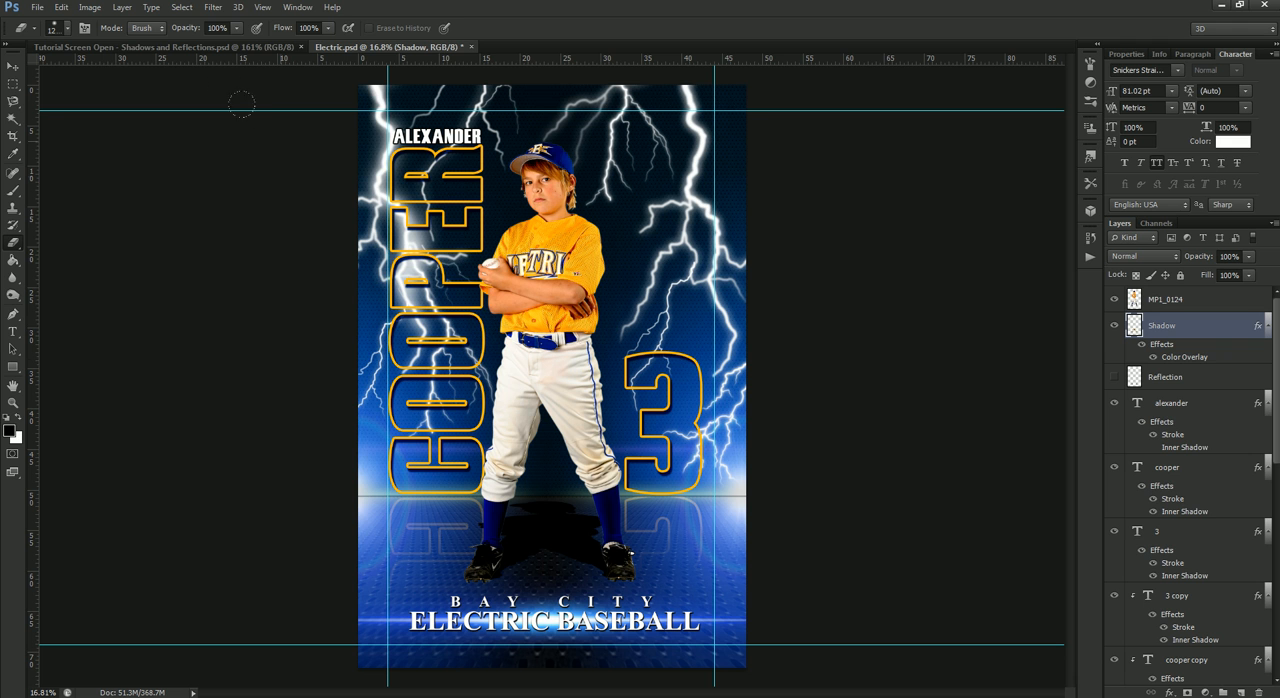
- Soften the Shadow layer's silhouette on the floor with a Field Blur of 117 px
click(213, 7)
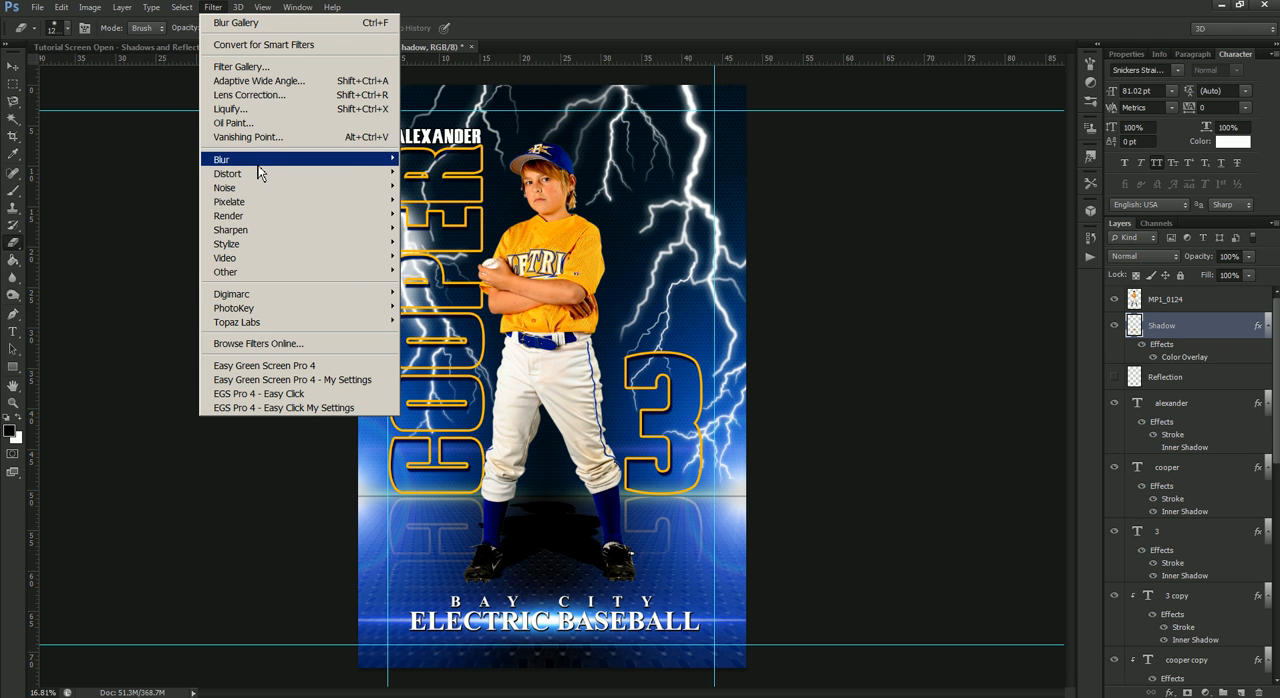
mouse_move(281, 163)
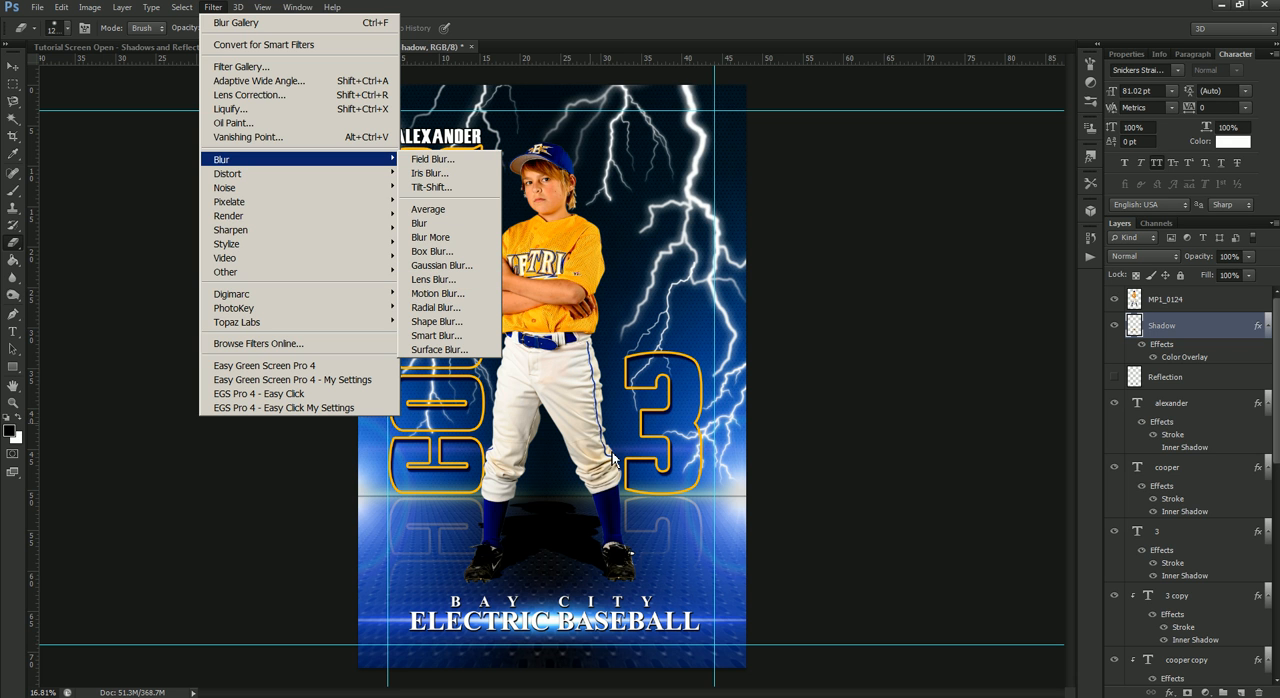
click(443, 162)
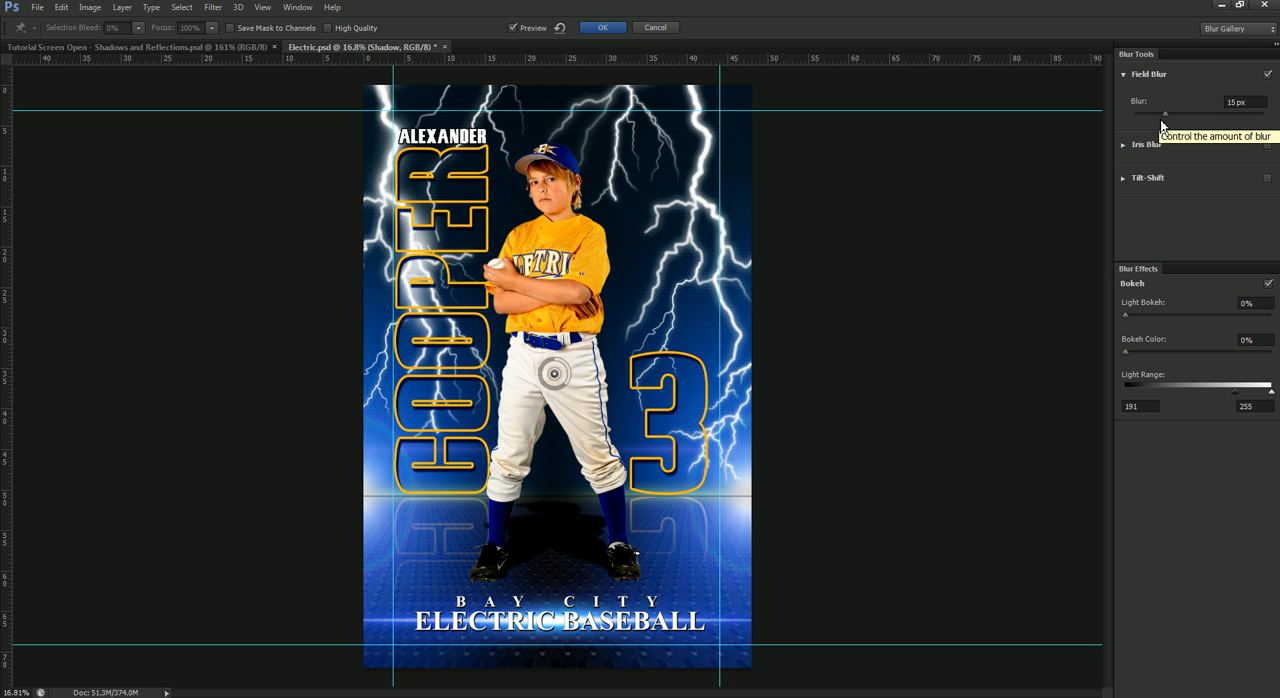
drag(1163, 122, 1209, 131)
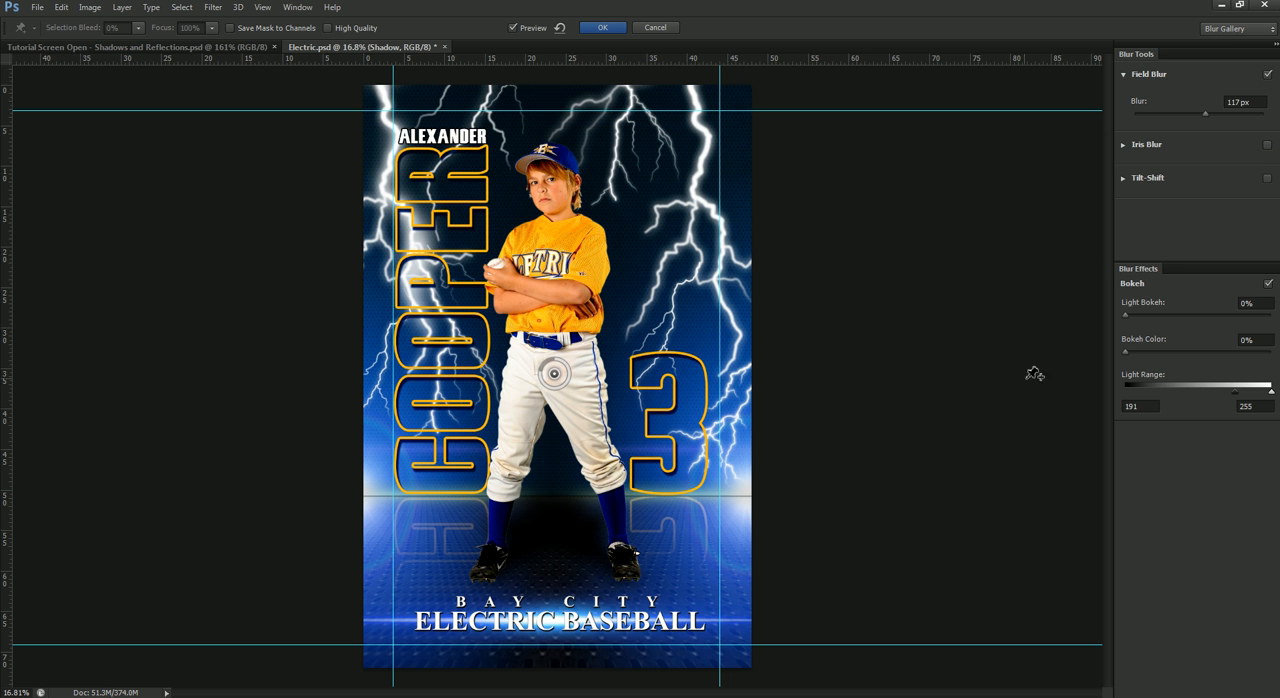
click(604, 28)
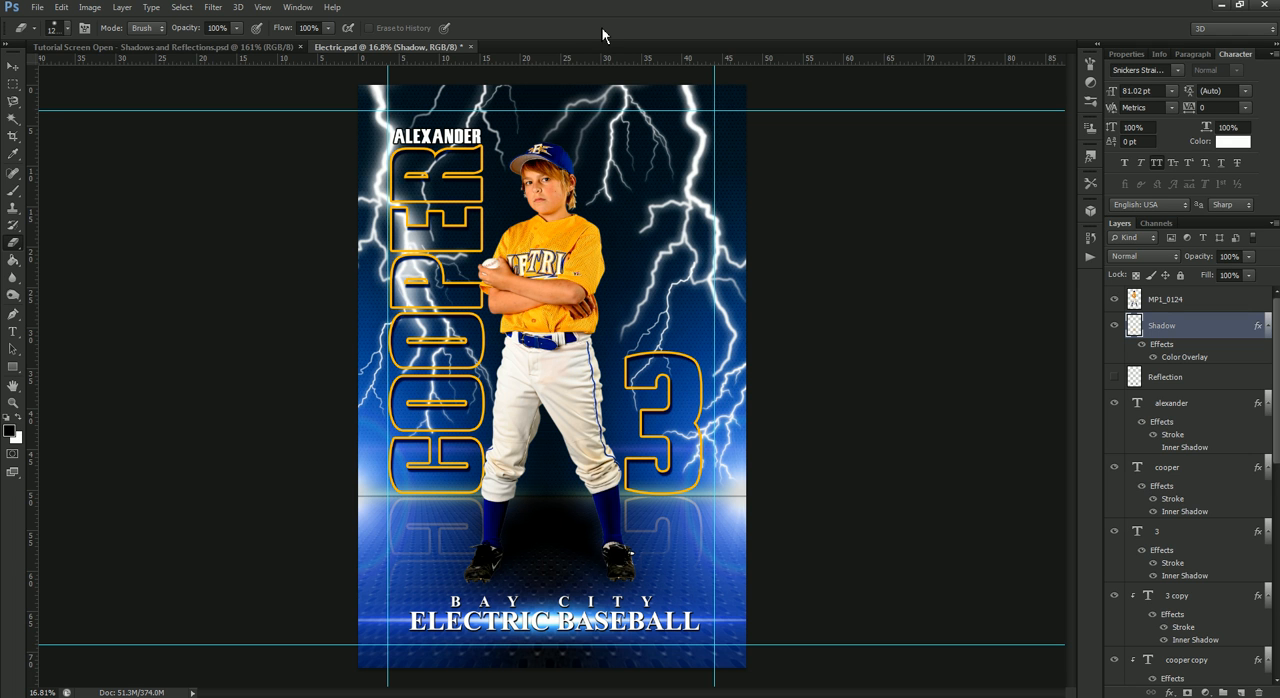
- Lower the Shadow layer's opacity to 55% and compare the poster with the shadow briefly hidden
click(1249, 258)
drag(1250, 263, 1249, 272)
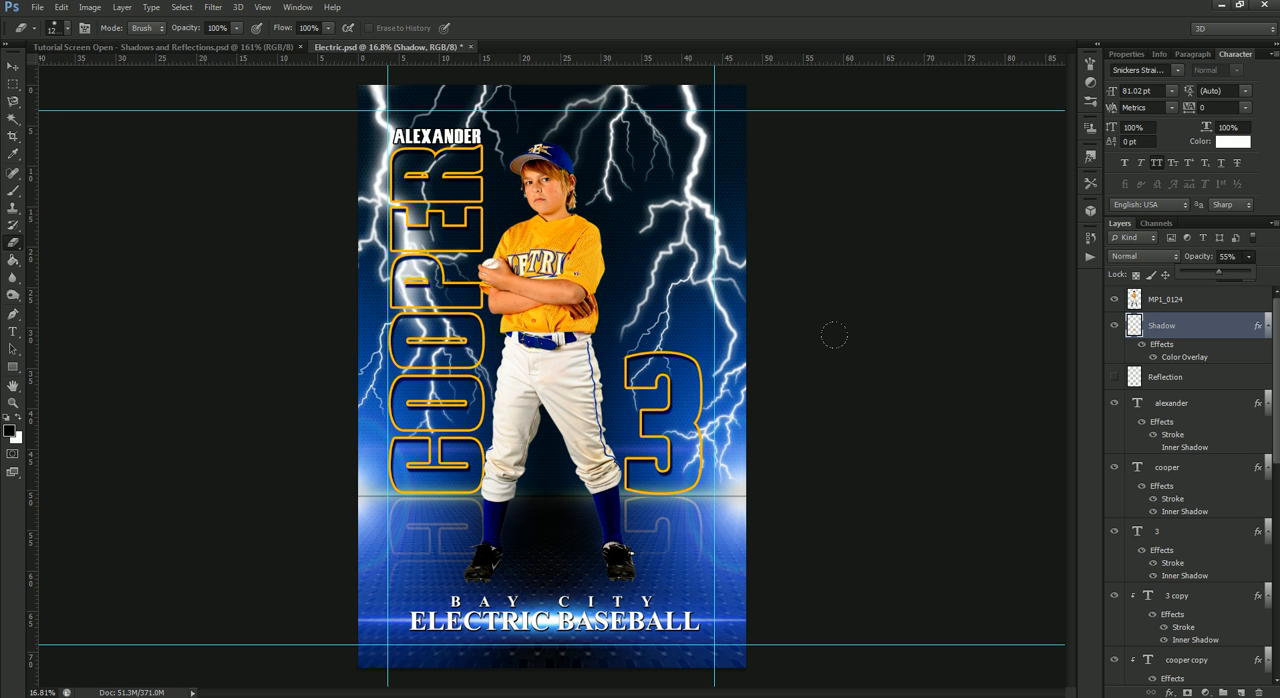
click(1115, 327)
click(1115, 327)
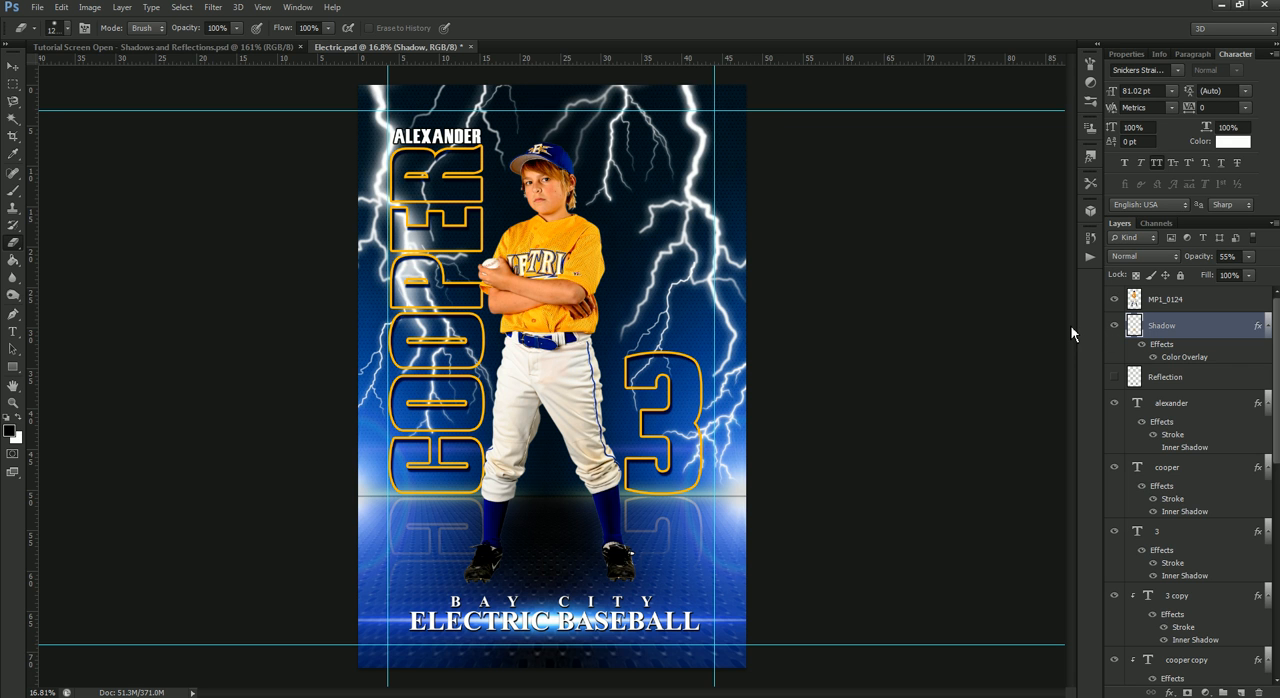
- Hide the Shadow layer and show the Reflection layer instead, and switch to the Tutorial Screen Open - Shadows and Reflections.psd document
click(1116, 327)
click(1115, 377)
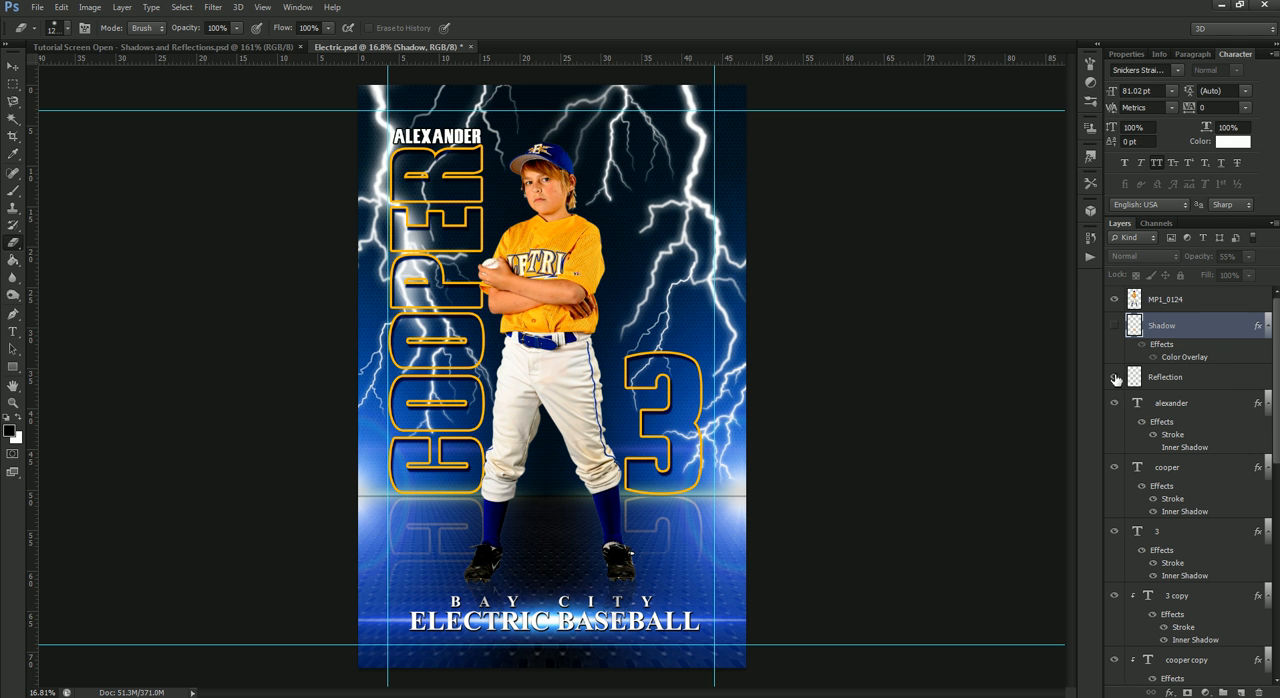
click(202, 49)
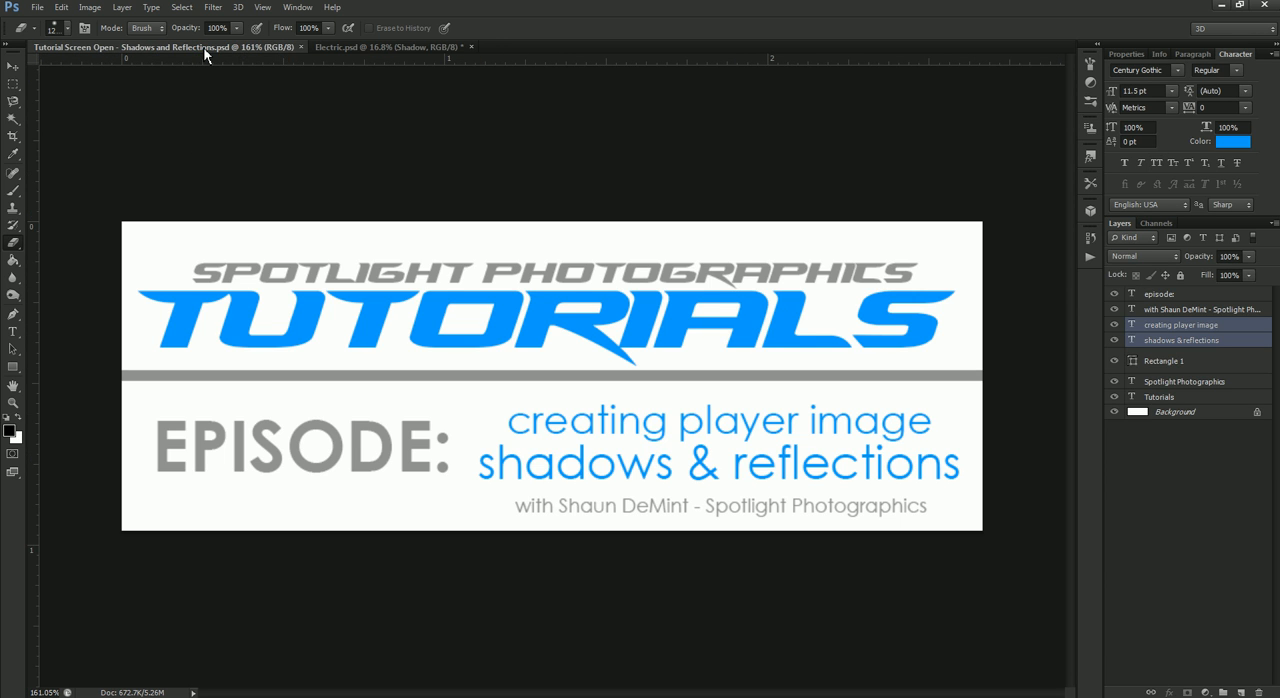